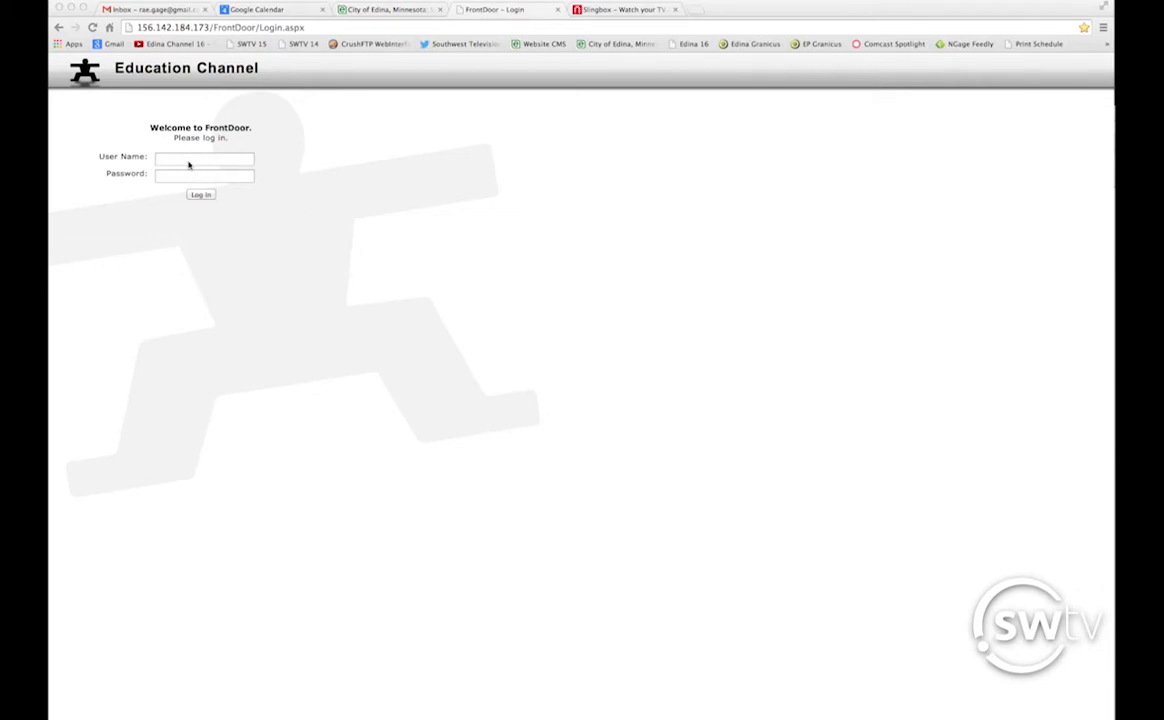
Log in to the FrontDoor Education Channel site with the test account's user name and password.
left_click(178, 160)
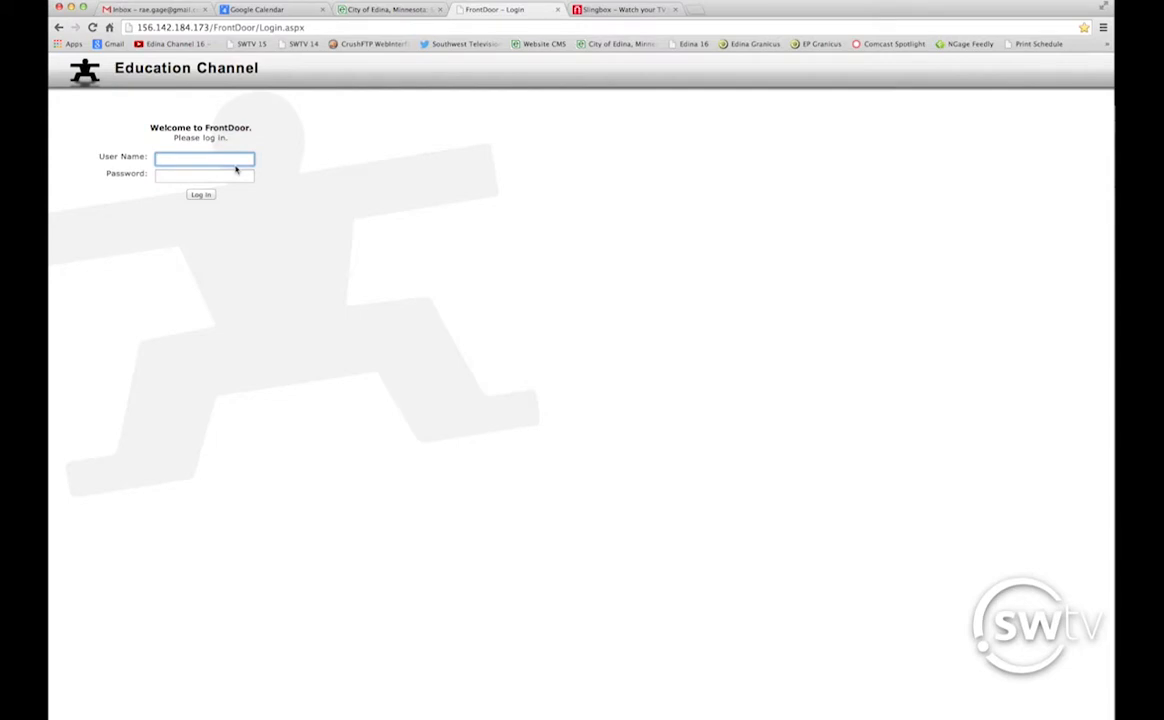
type("test")
key("Tab")
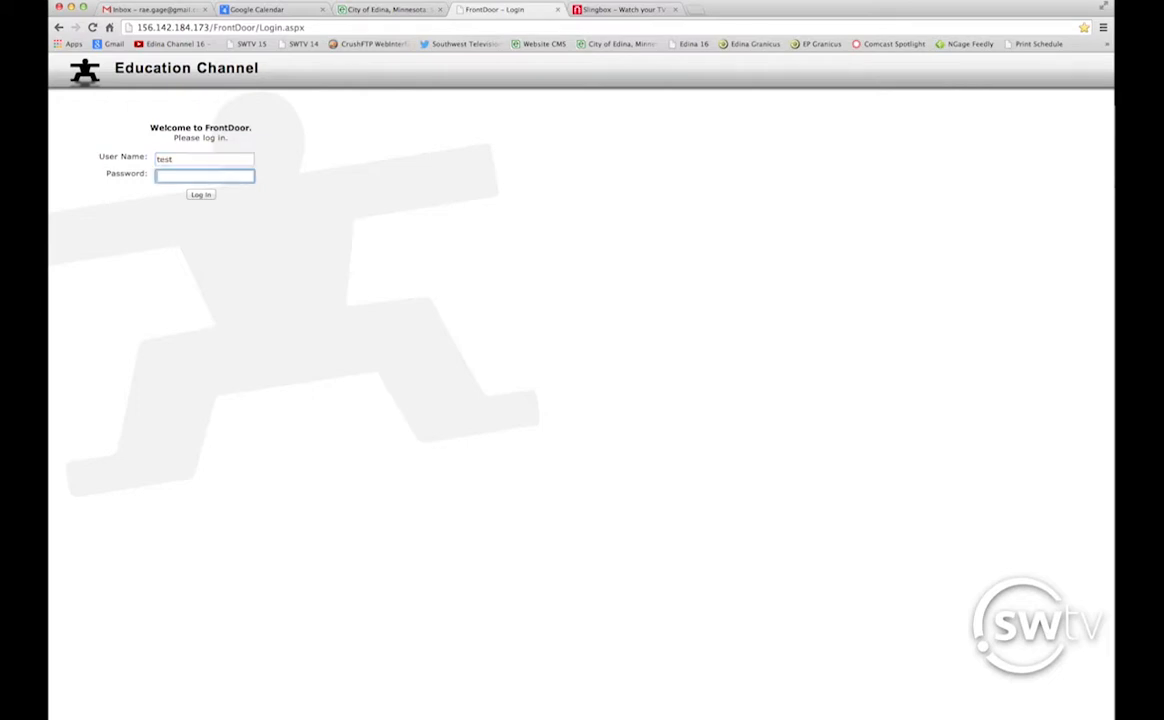
type("•••••••")
key("Return")
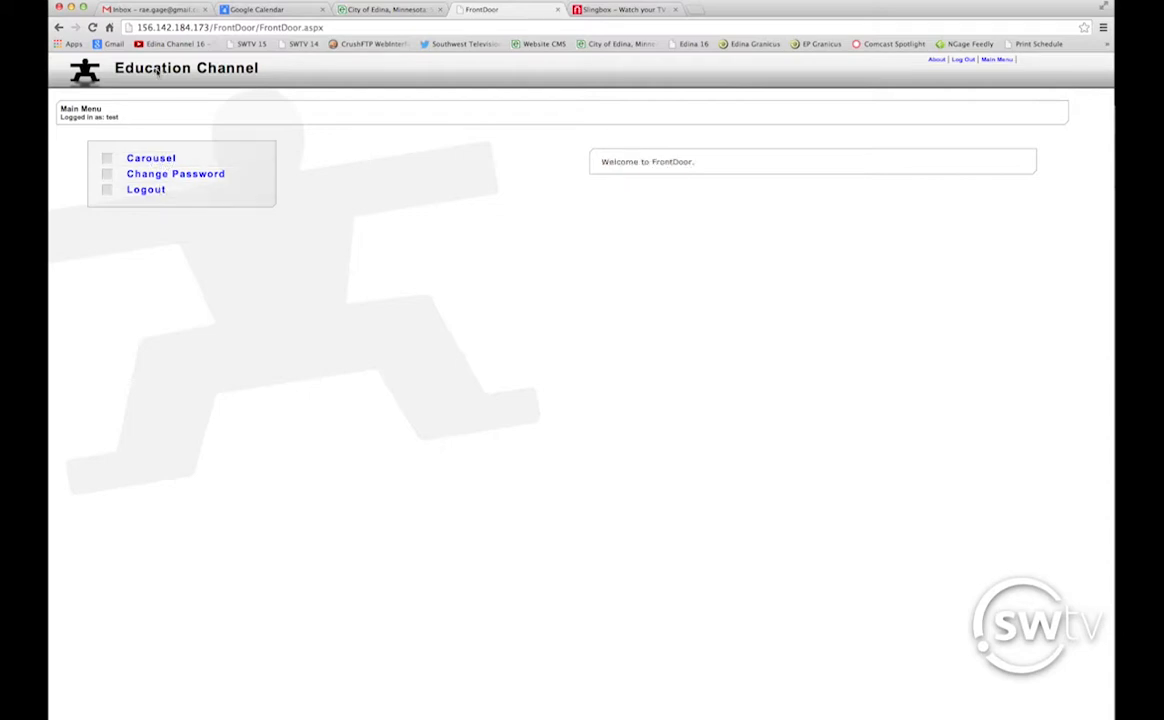
Launch the Carousel module from the FrontDoor main menu.
left_click_drag(303, 28, 100, 28)
left_click_drag(345, 27, 130, 28)
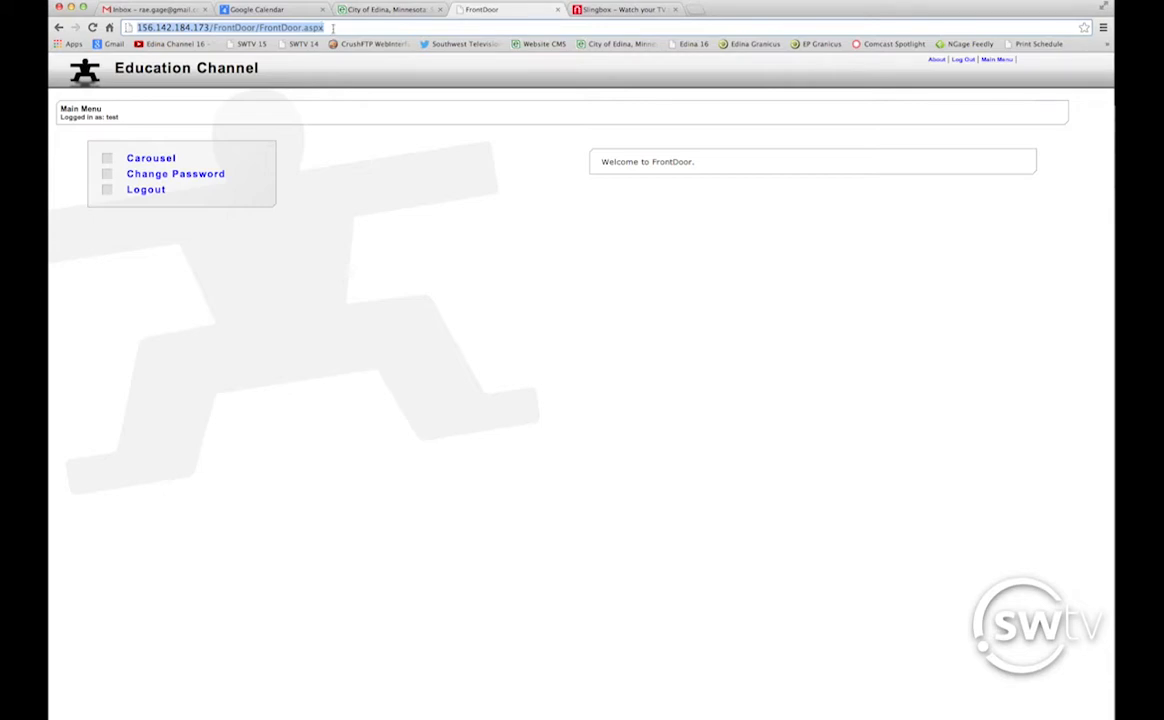
left_click(344, 29)
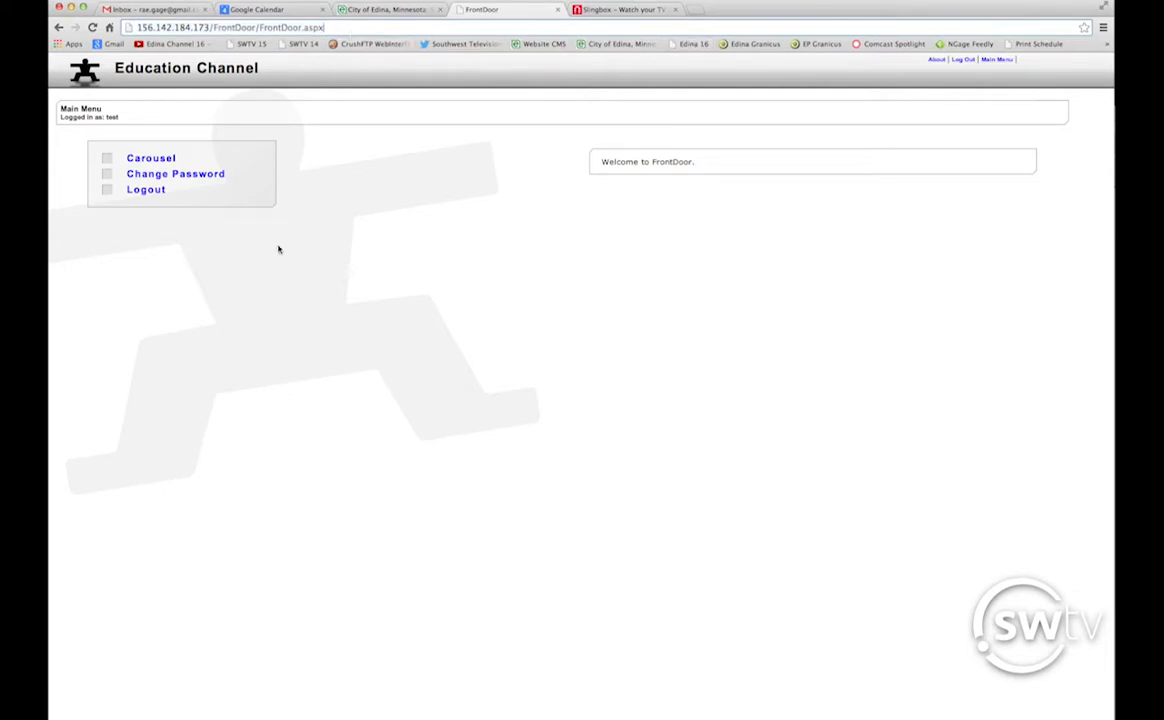
left_click(186, 162)
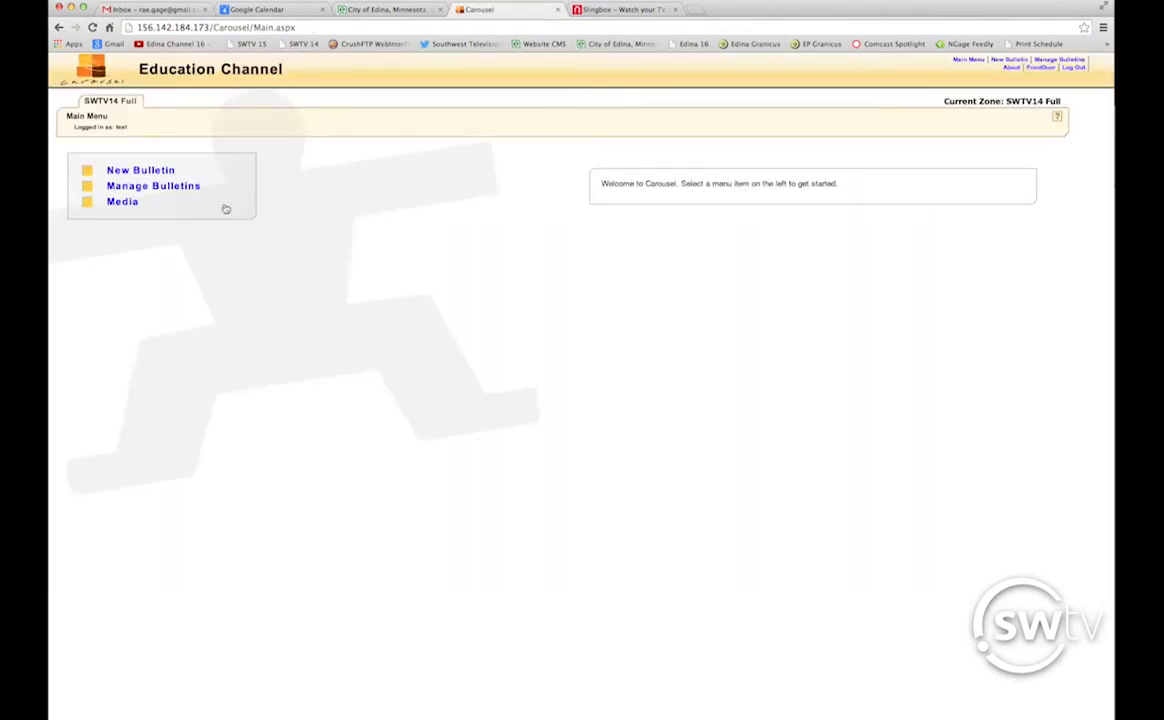
Create a new bulletin from the Standard 'A Title and Body' template.
left_click(150, 172)
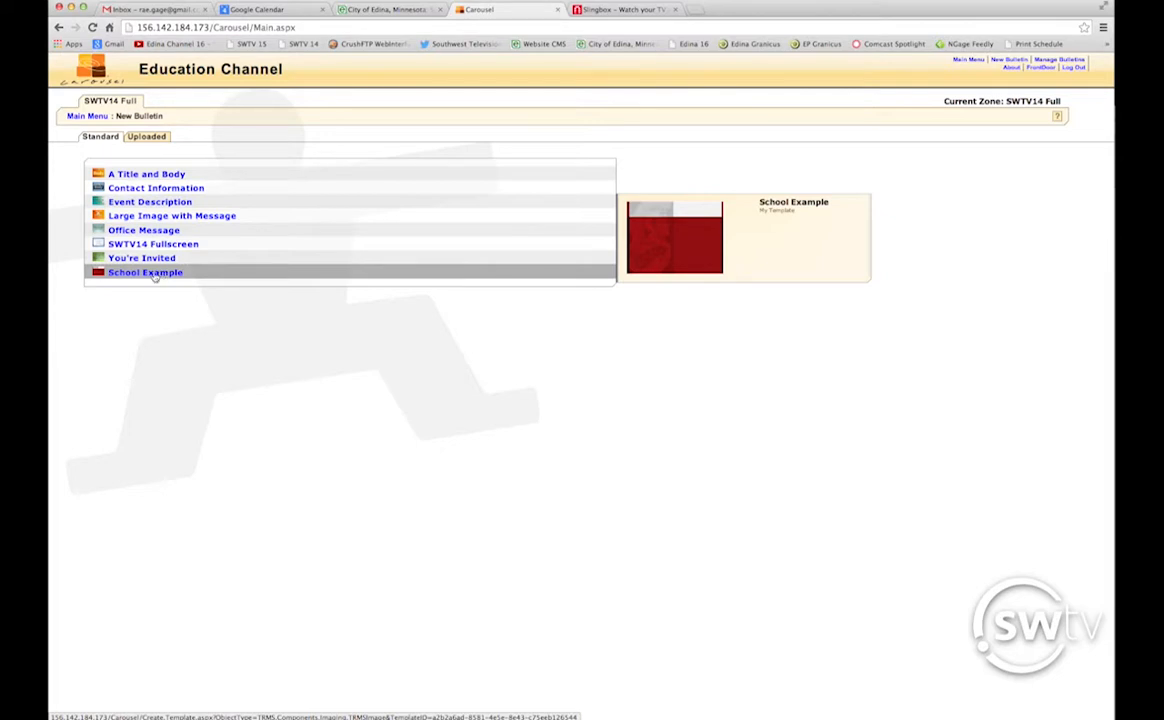
left_click(162, 174)
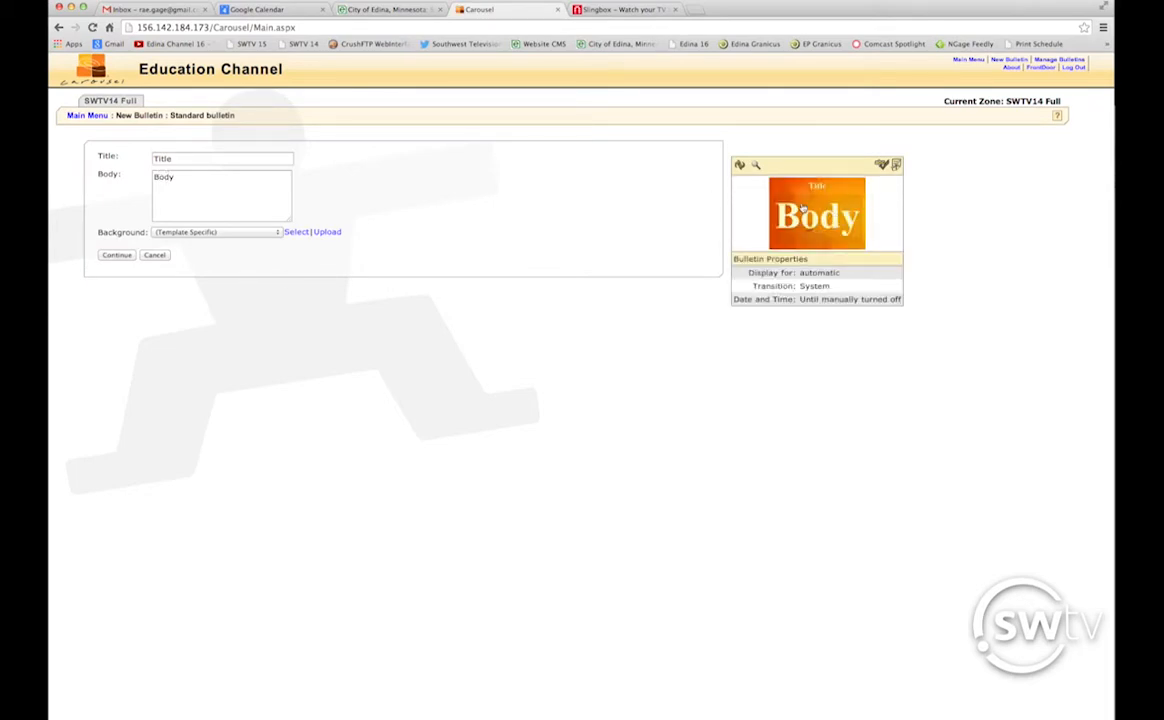
left_click(896, 166)
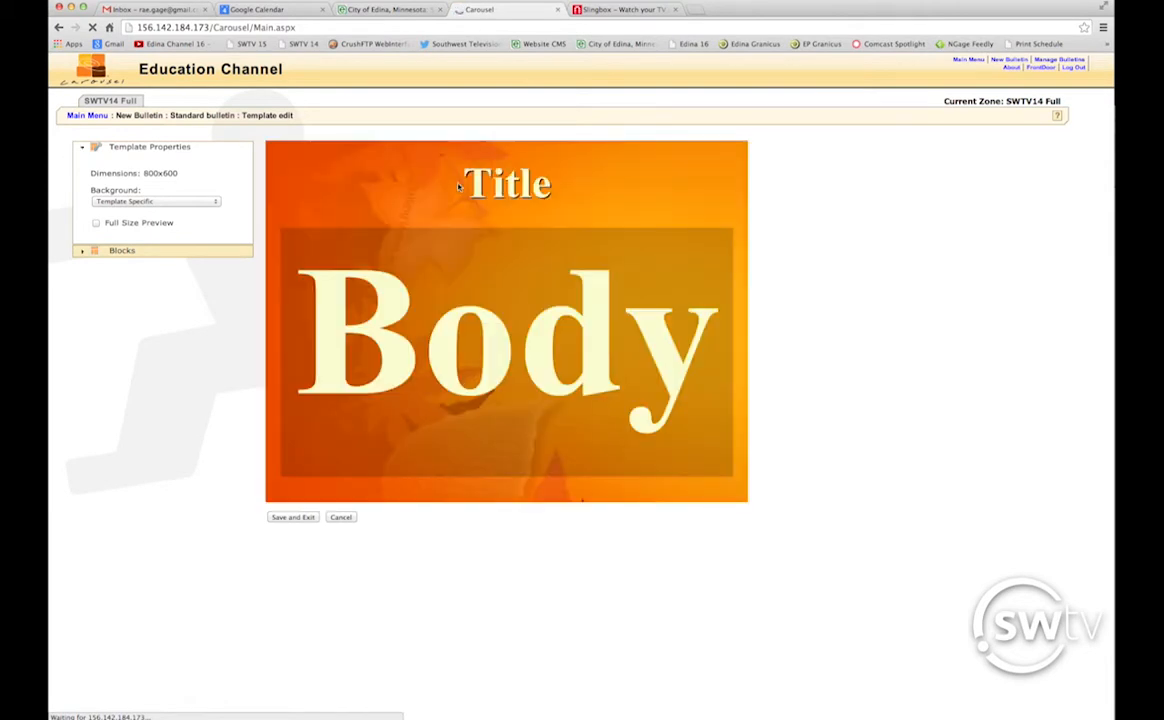
left_click(502, 187)
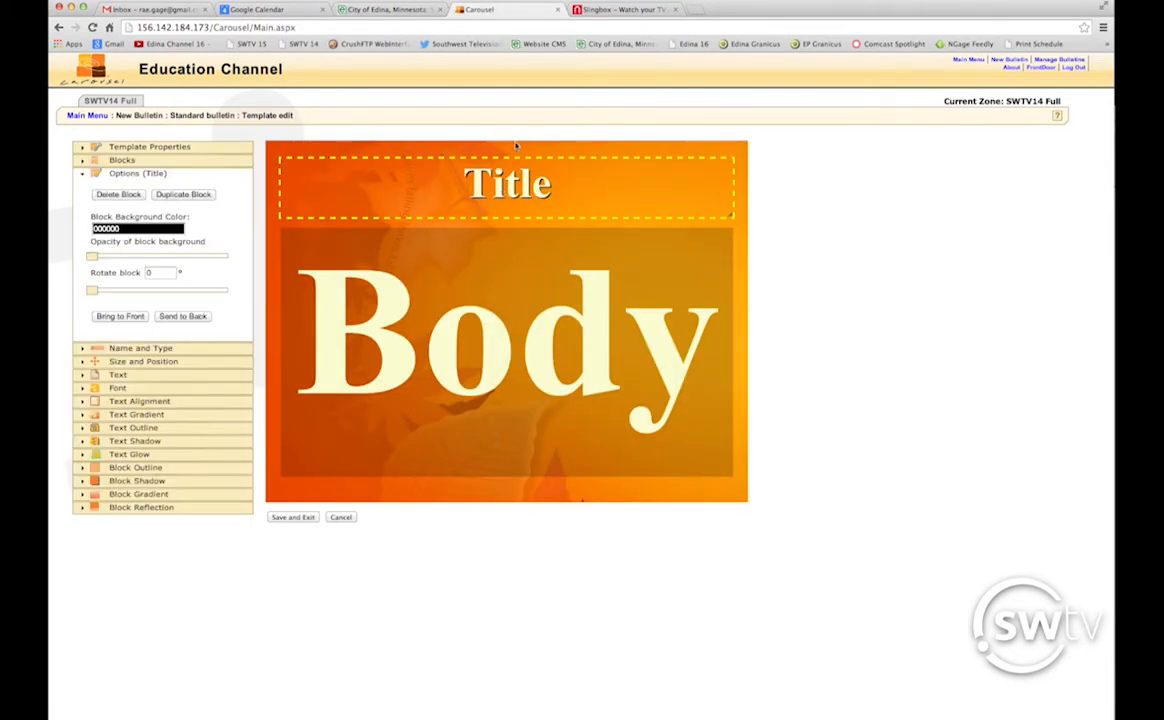
left_click(419, 400)
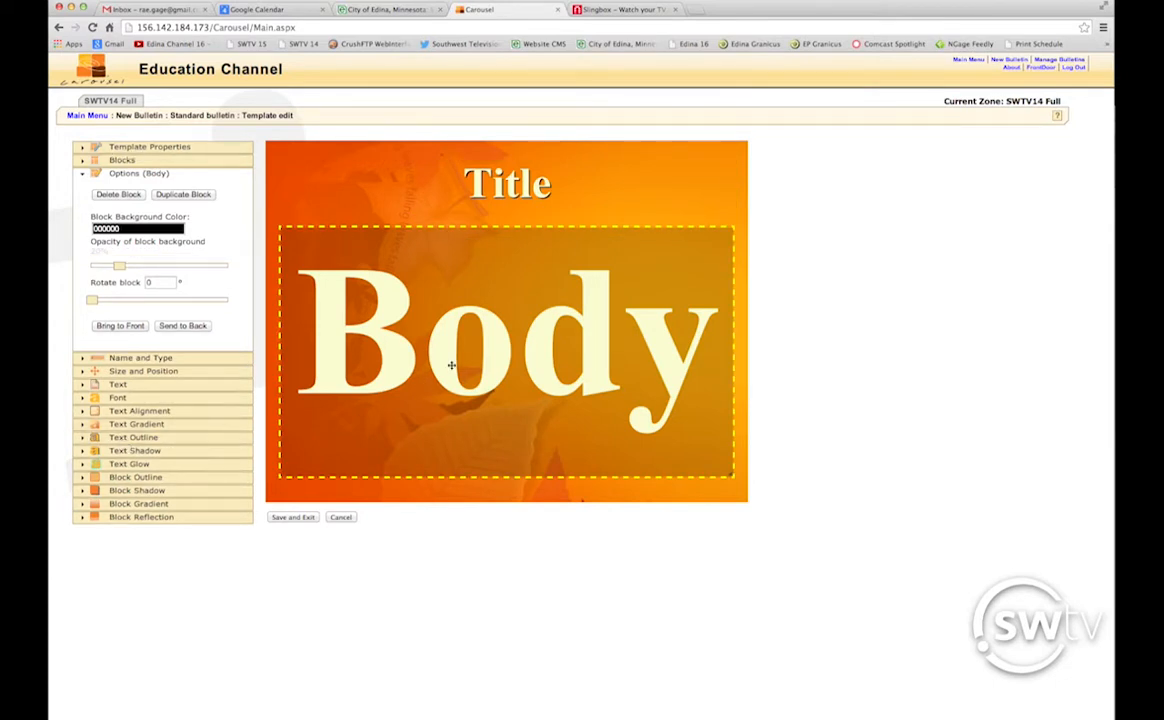
left_click(480, 195)
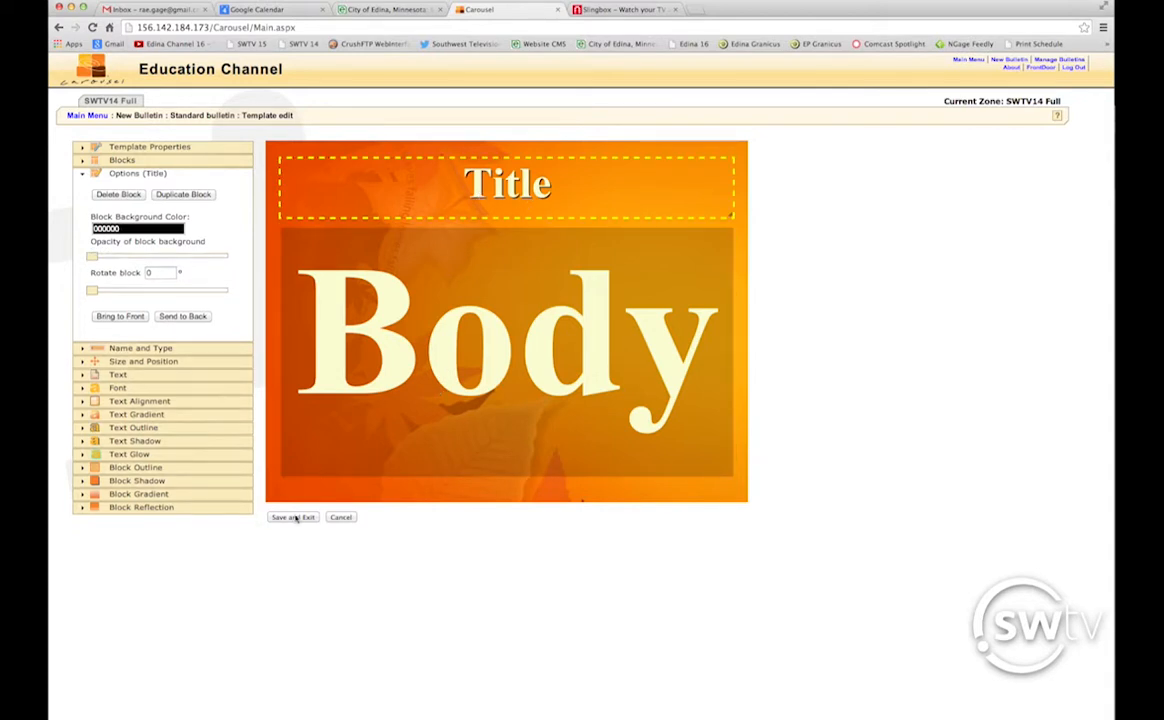
left_click(577, 393)
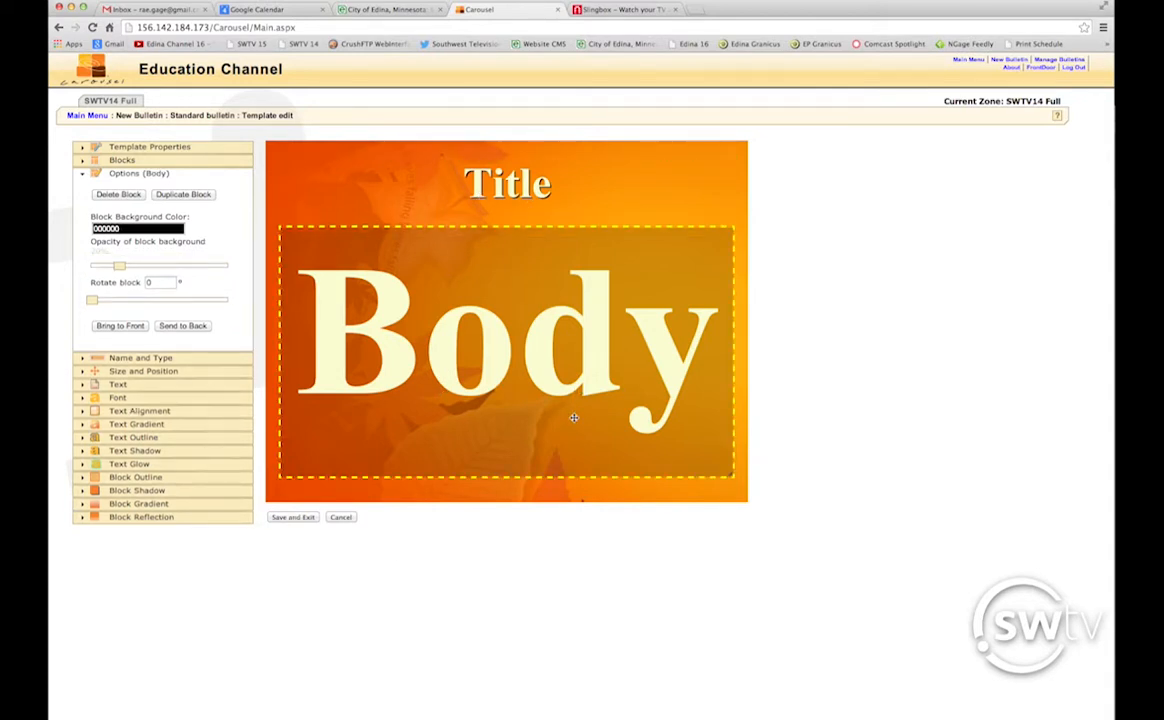
left_click(341, 518)
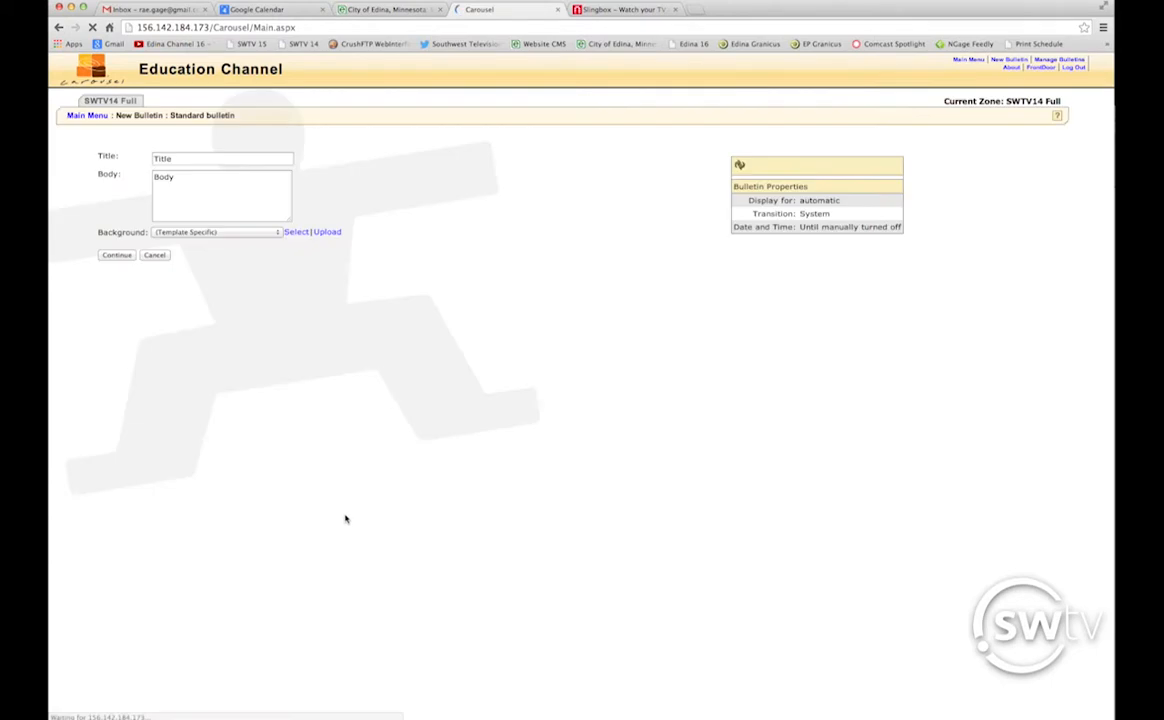
Switch to the School Example template, edit it, and add a new text block.
left_click(155, 255)
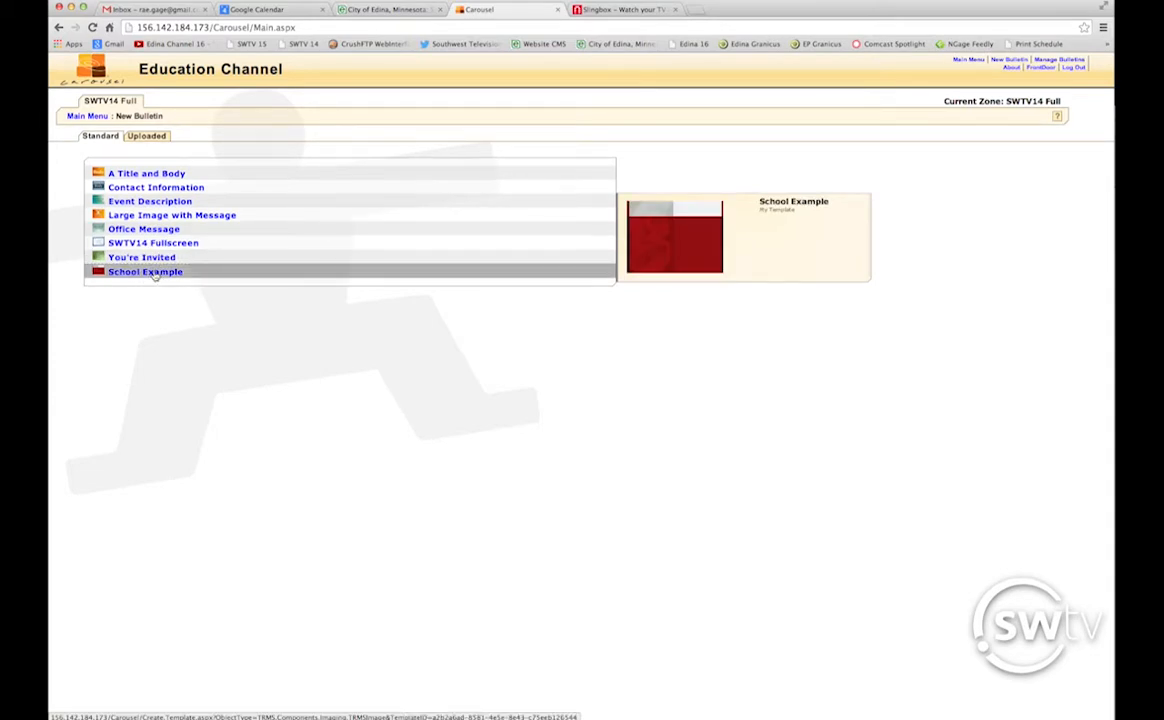
left_click(146, 272)
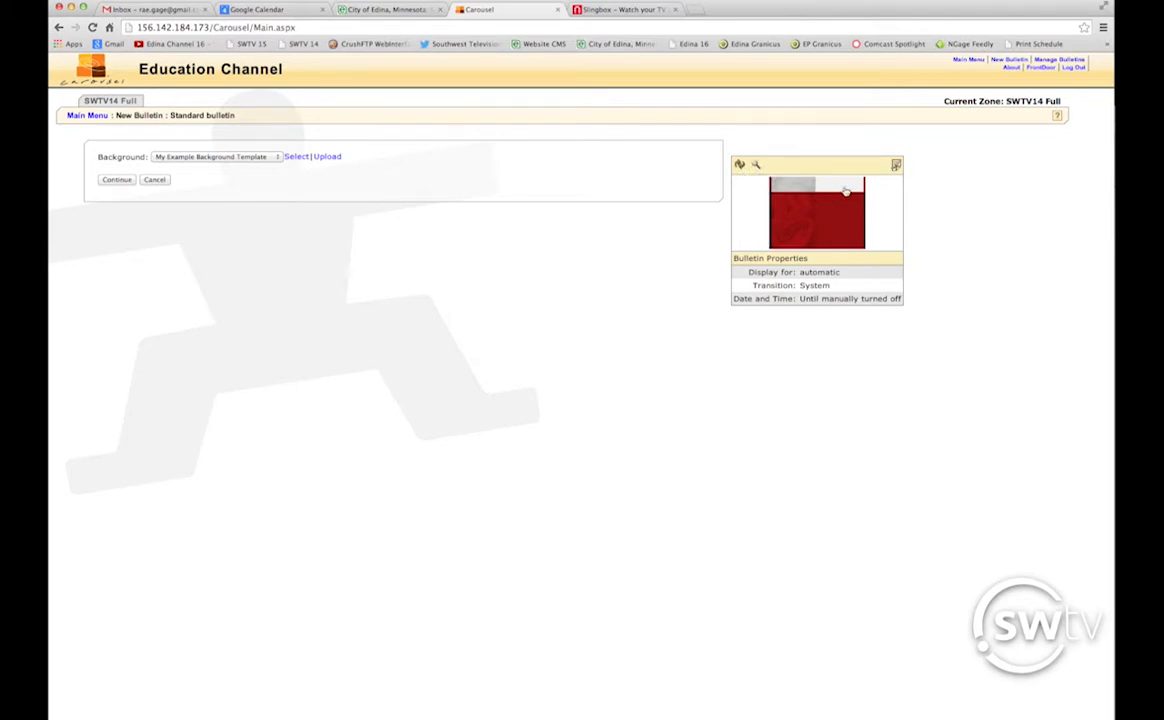
left_click(896, 166)
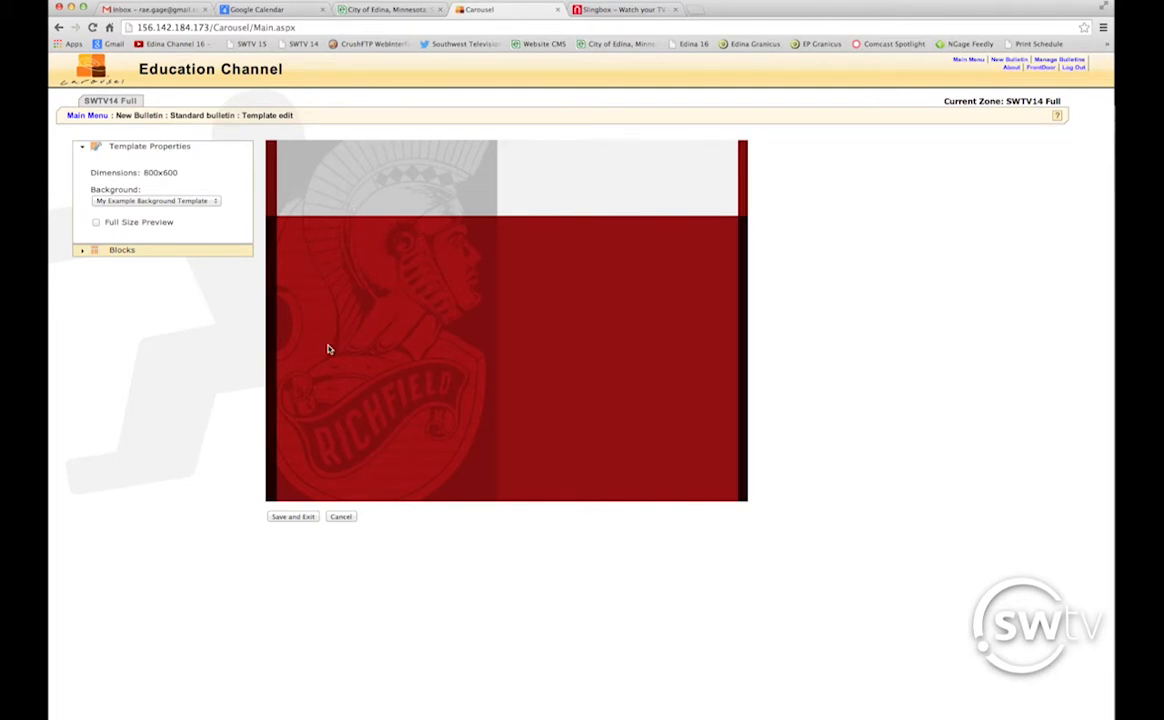
left_click(83, 253)
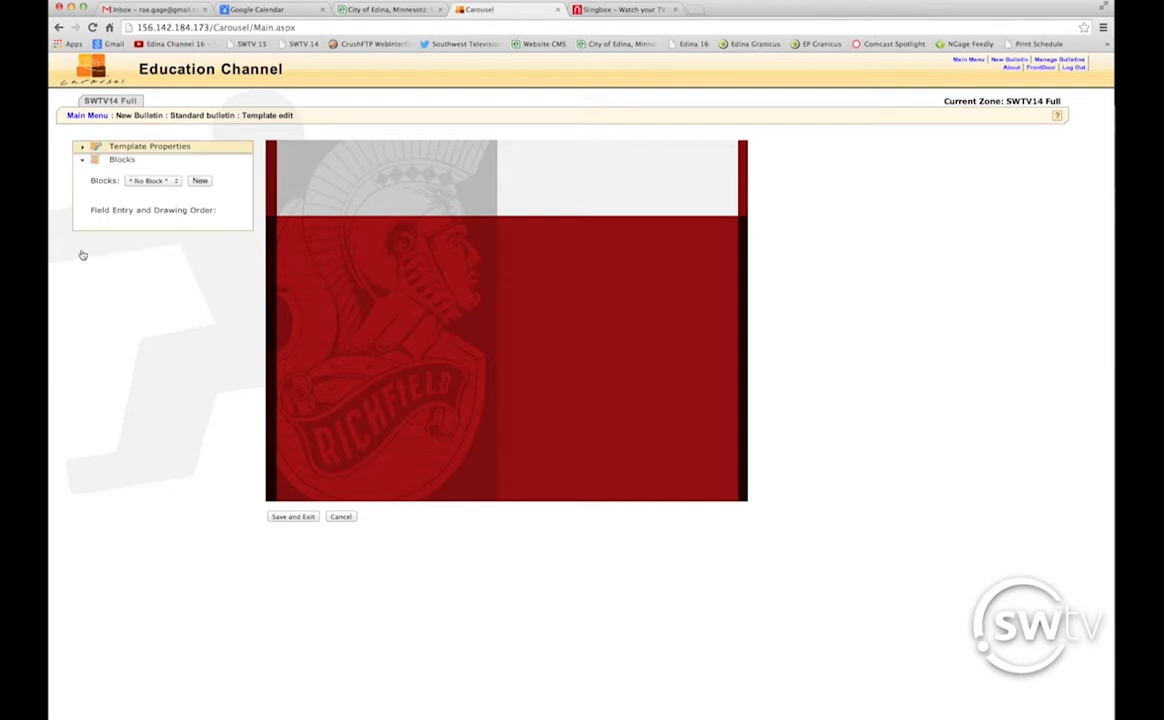
left_click(200, 181)
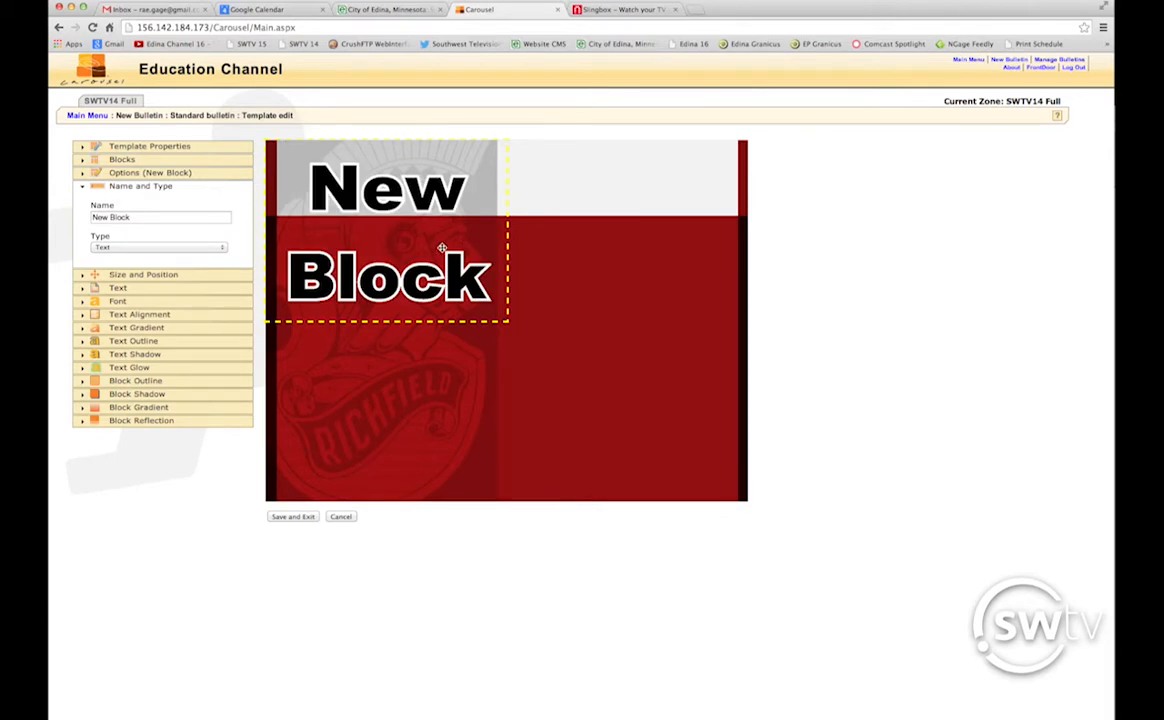
Resize New Block into a 123px-tall banner spanning the top of the Richfield canvas.
mouse_move(405, 229)
left_mouse_down()
mouse_move(483, 242)
mouse_move(406, 230)
mouse_move(422, 233)
left_mouse_up()
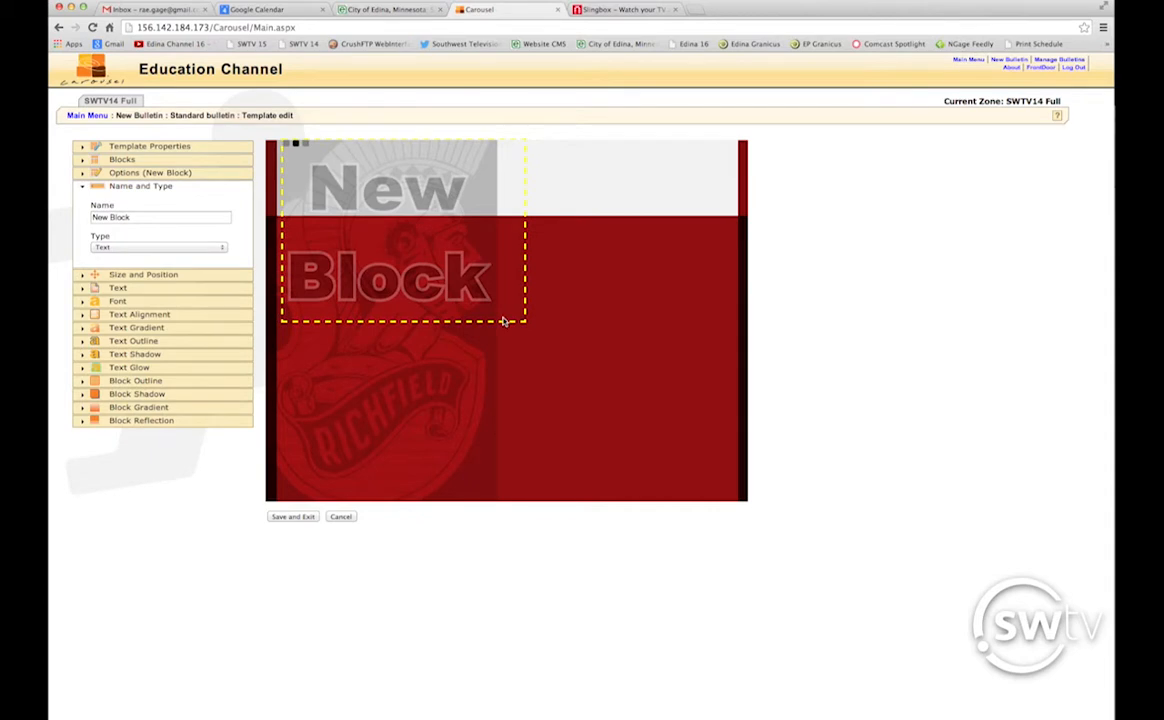
left_click_drag(498, 321, 737, 193)
left_click_drag(736, 193, 733, 193)
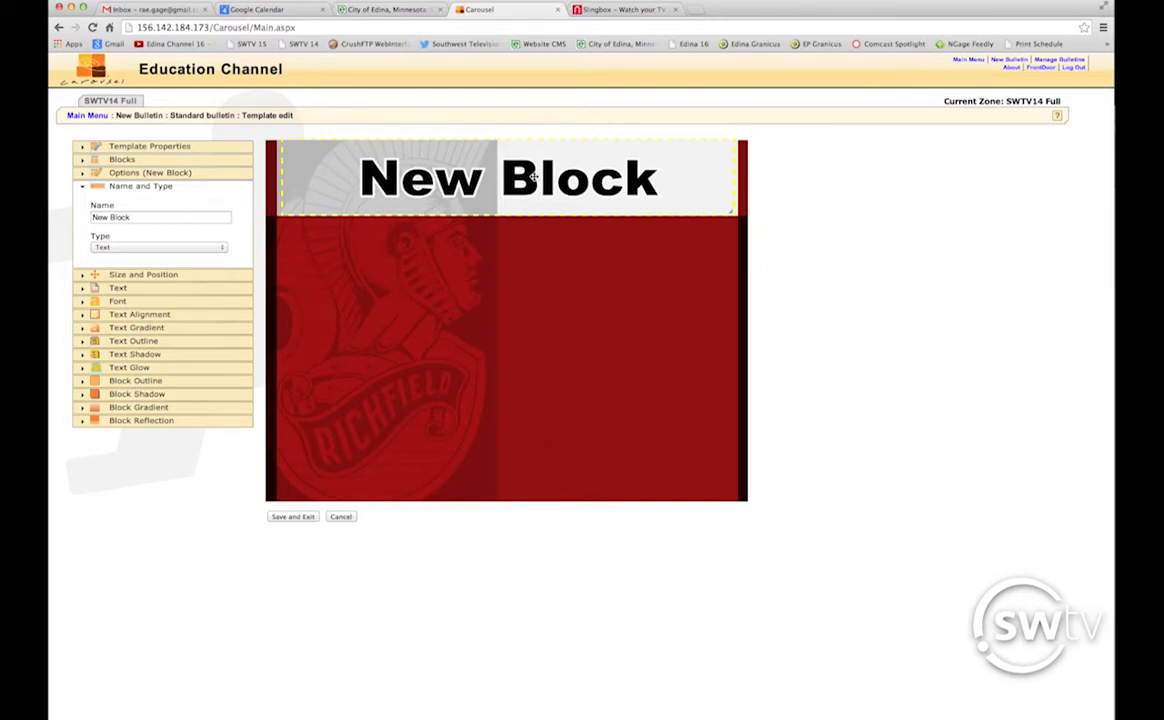
left_click_drag(533, 177, 534, 177)
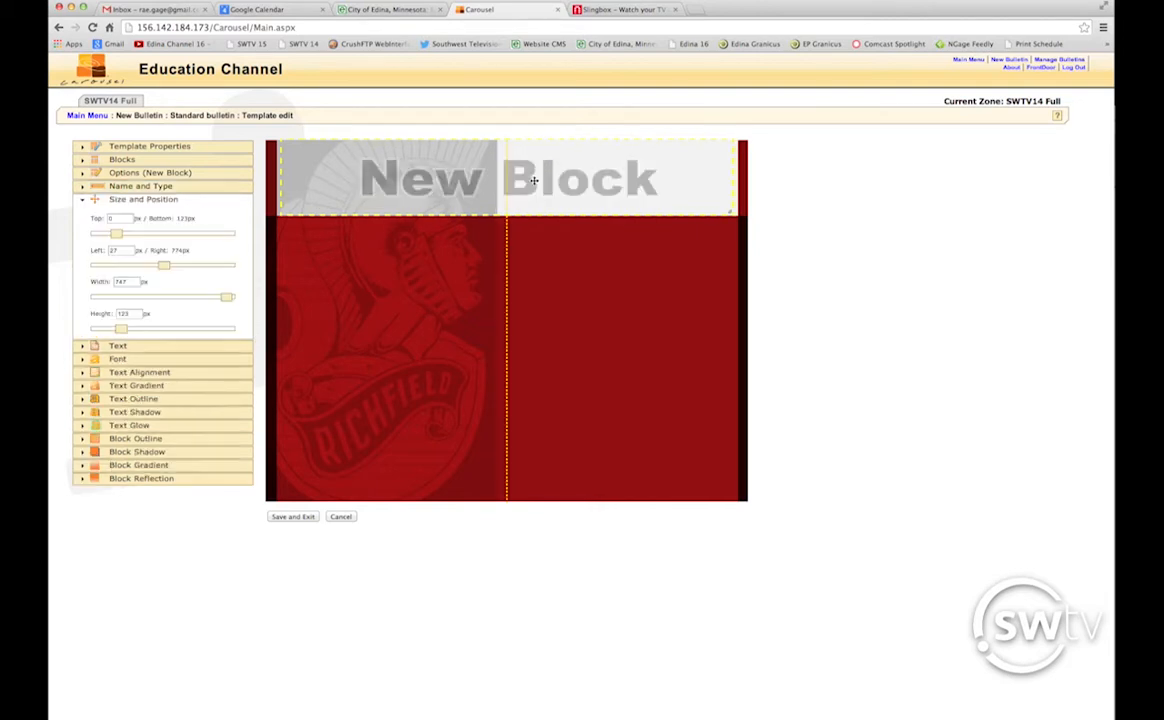
mouse_move(445, 162)
left_mouse_down()
mouse_move(501, 296)
mouse_move(487, 183)
mouse_move(494, 235)
mouse_move(477, 182)
mouse_move(442, 163)
left_mouse_up()
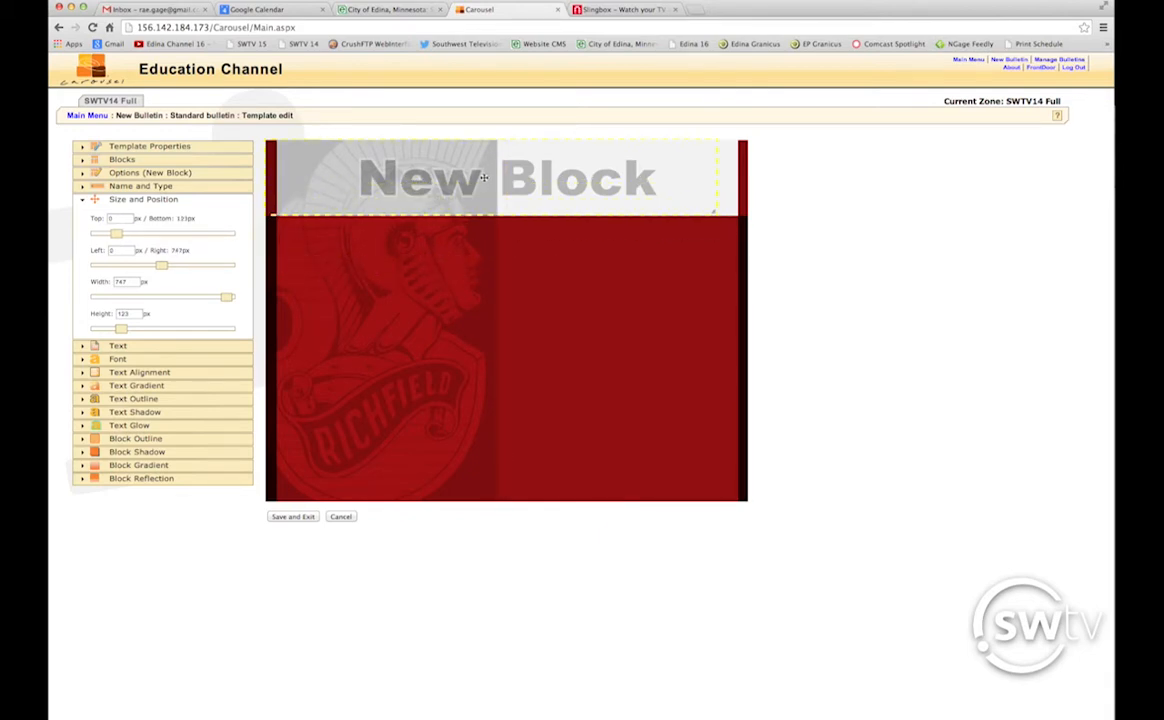
mouse_move(718, 173)
left_mouse_down()
mouse_move(560, 178)
mouse_move(734, 187)
left_mouse_up()
left_click_drag(327, 181, 343, 181)
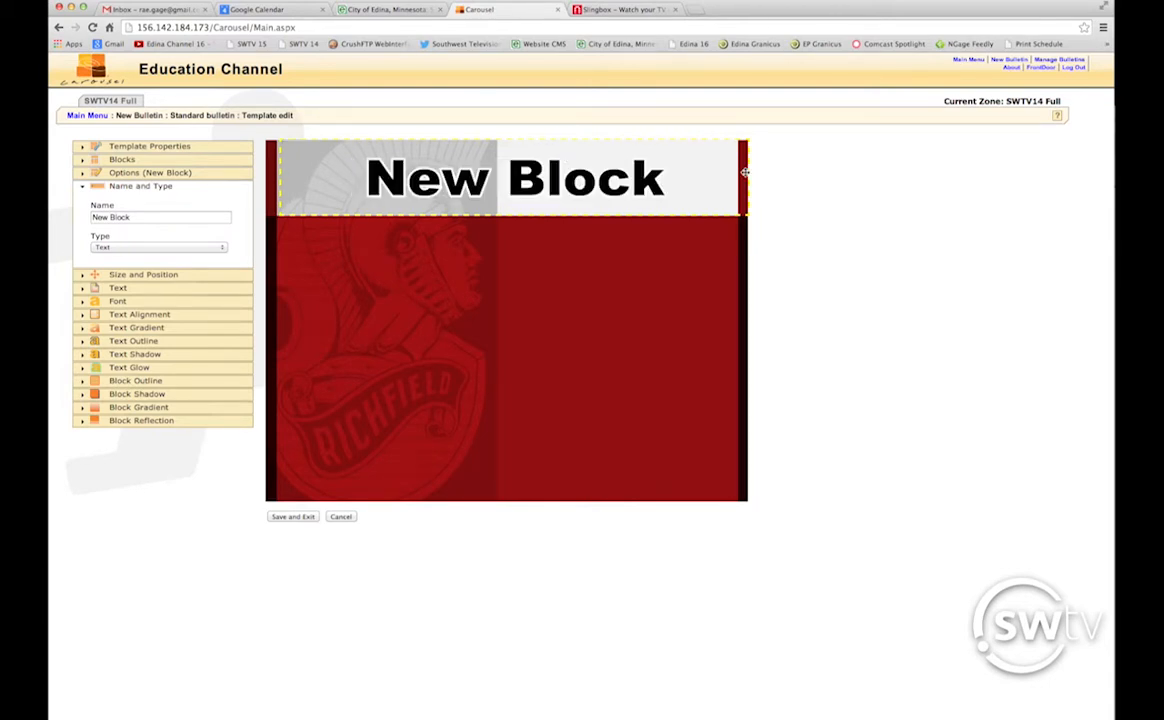
left_click_drag(744, 172, 736, 173)
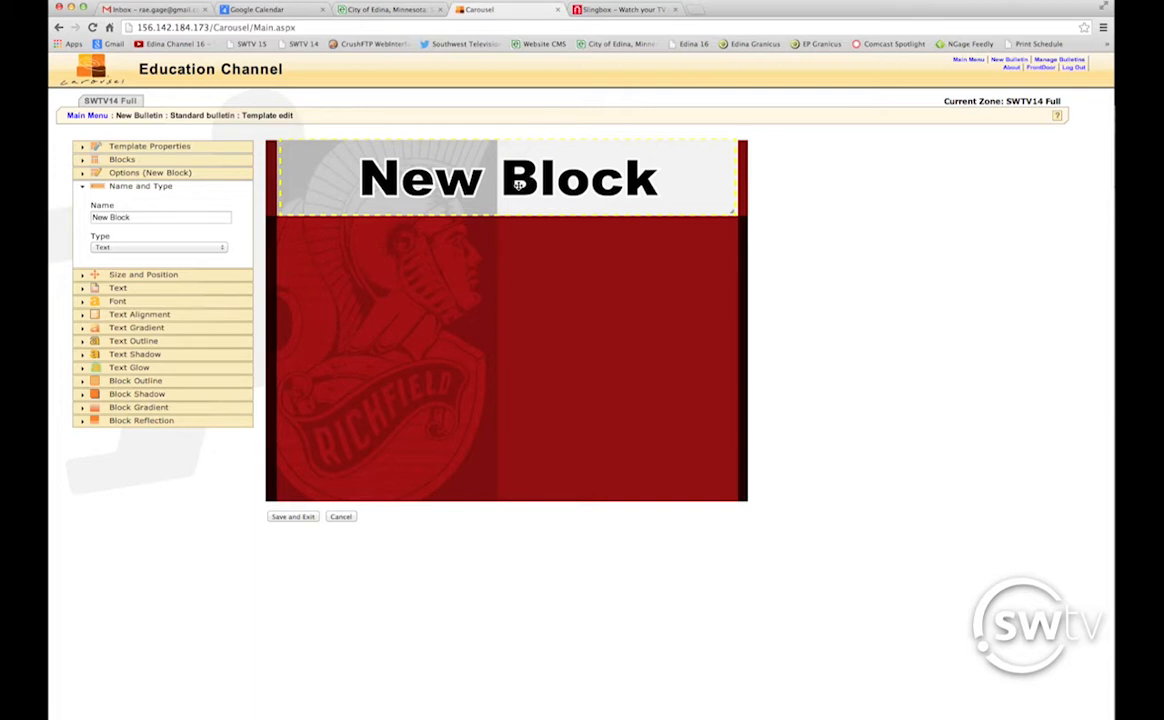
Rename the block to Header and nudge it slightly lower with the Top slider.
triple_click(158, 216)
type("Header")
key("Tab")
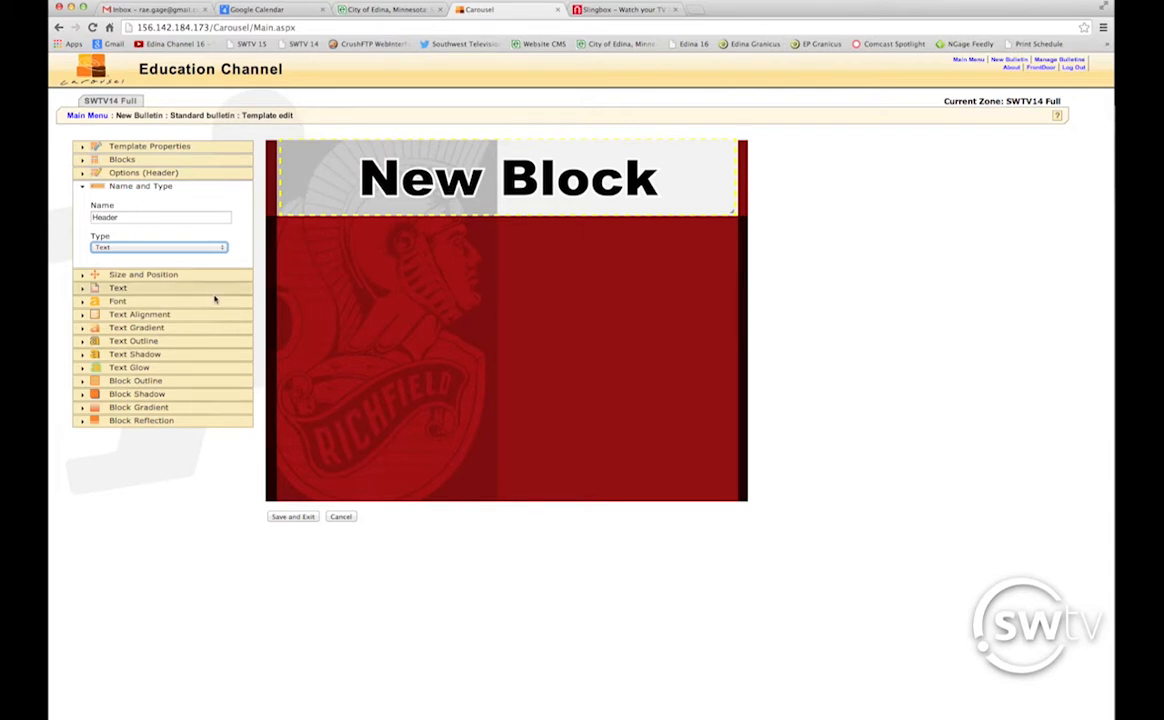
left_click(150, 274)
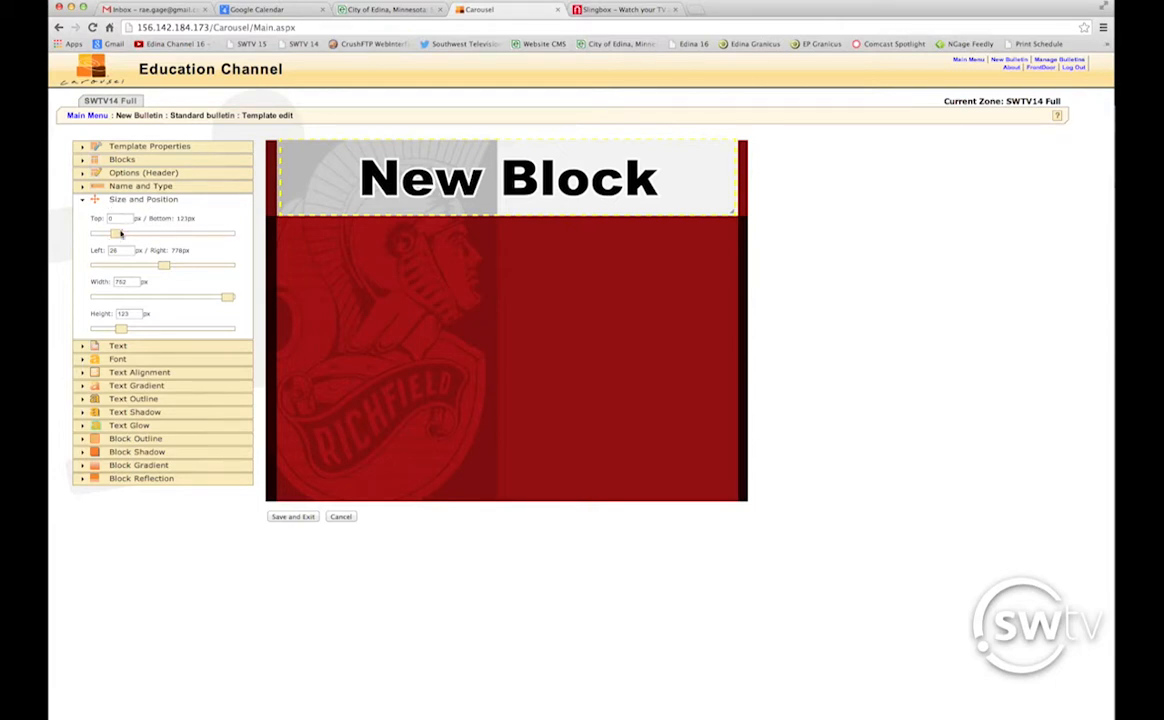
mouse_move(116, 233)
left_mouse_down()
mouse_move(150, 234)
mouse_move(100, 234)
mouse_move(117, 238)
left_mouse_up()
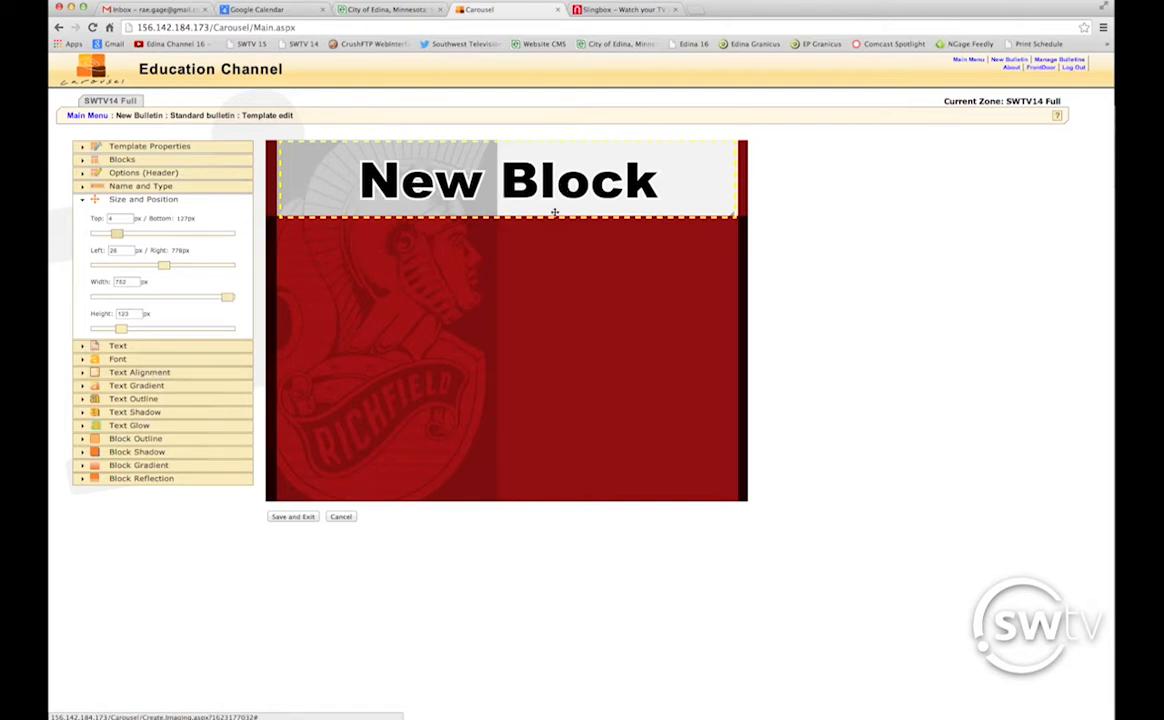
Turn off the white outline around the header block's text.
left_click(147, 401)
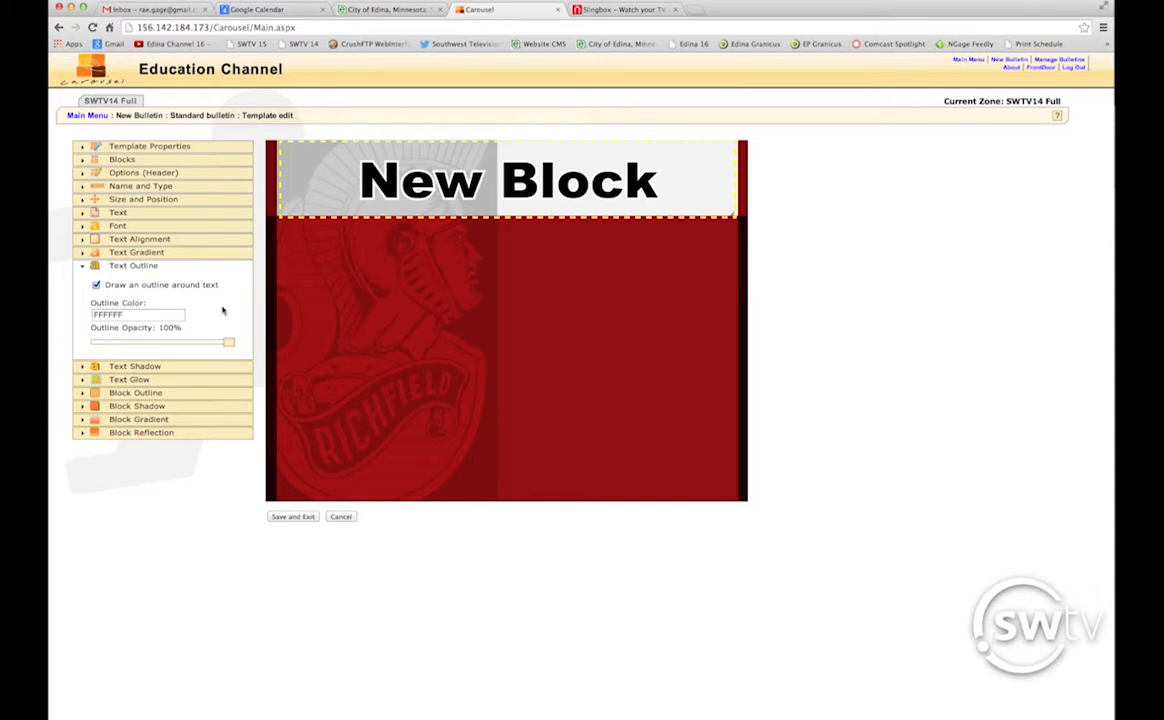
left_click(96, 285)
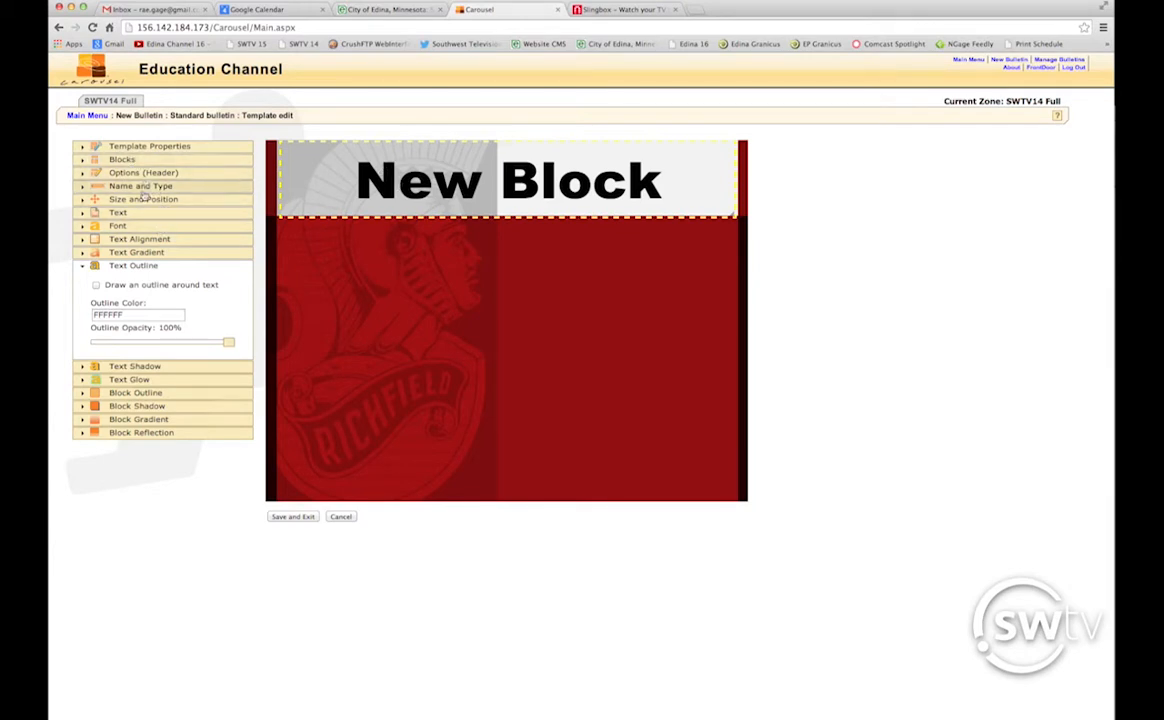
left_click(118, 212)
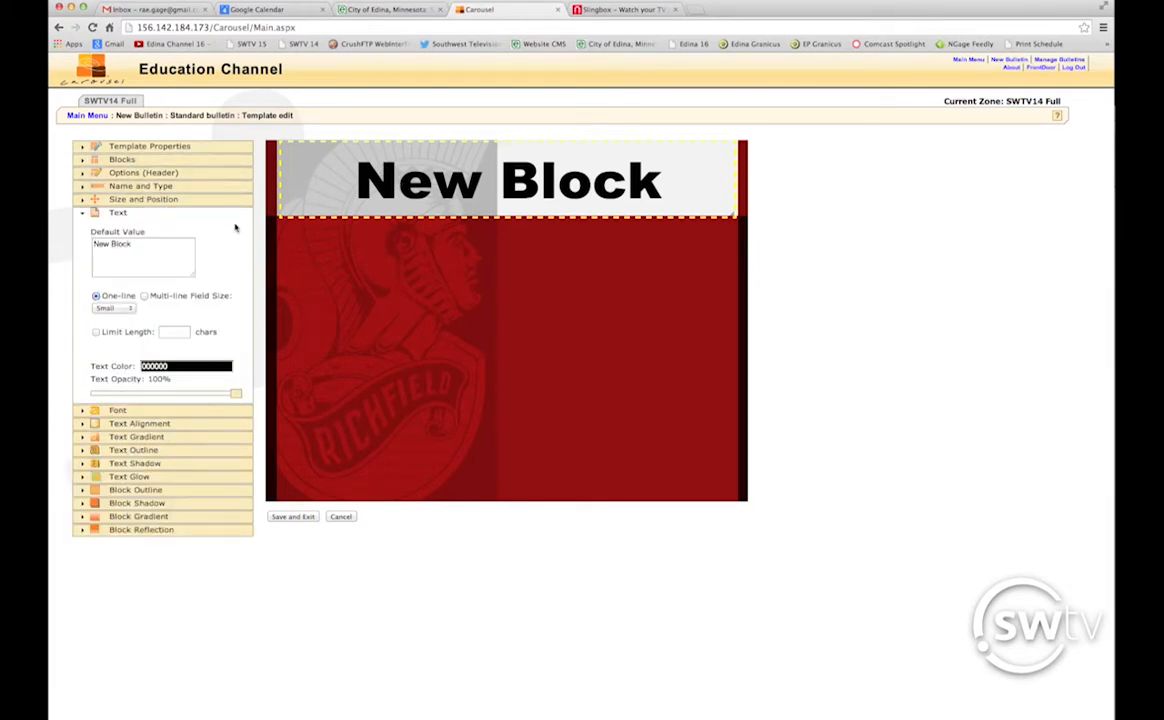
Replace the header's default text 'New Block' with 'High School Sock Hop!'.
left_click_drag(163, 251, 70, 243)
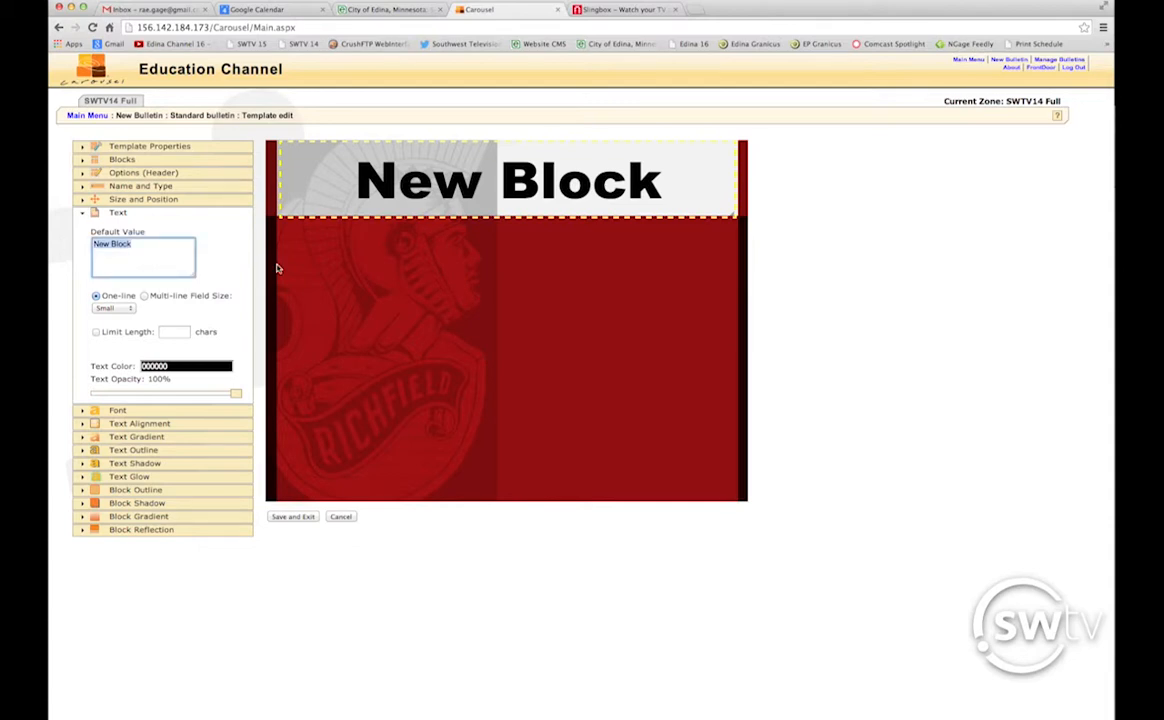
type("High")
key("Tab")
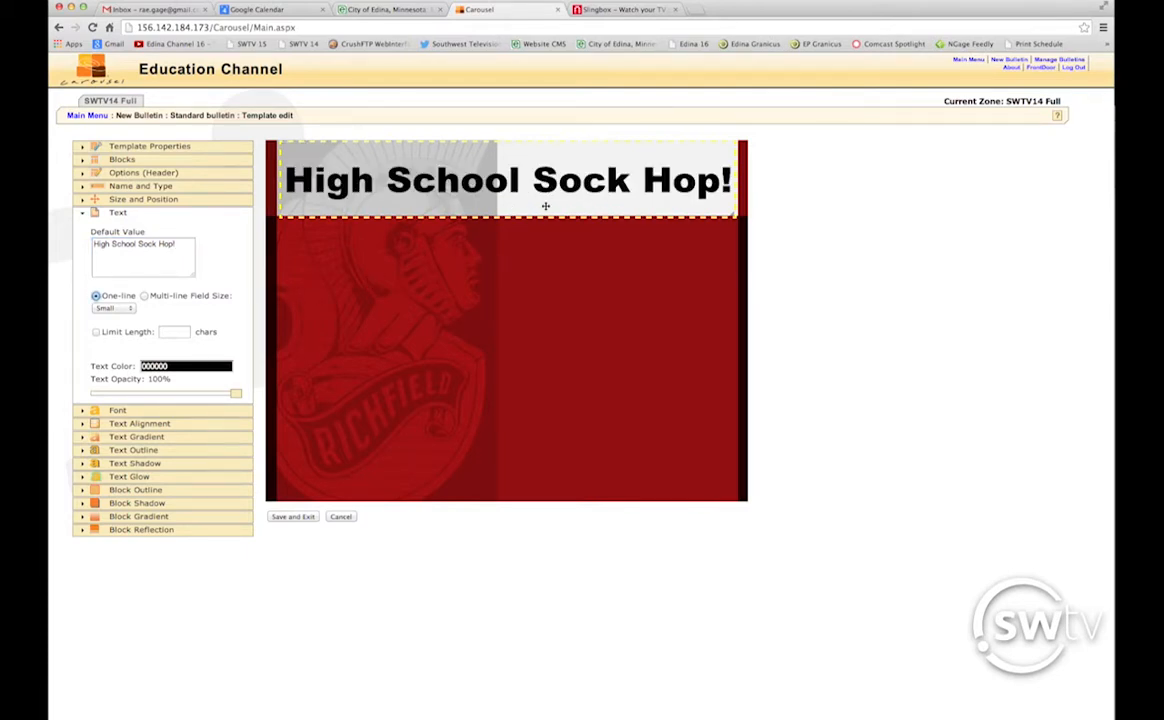
left_click(205, 366)
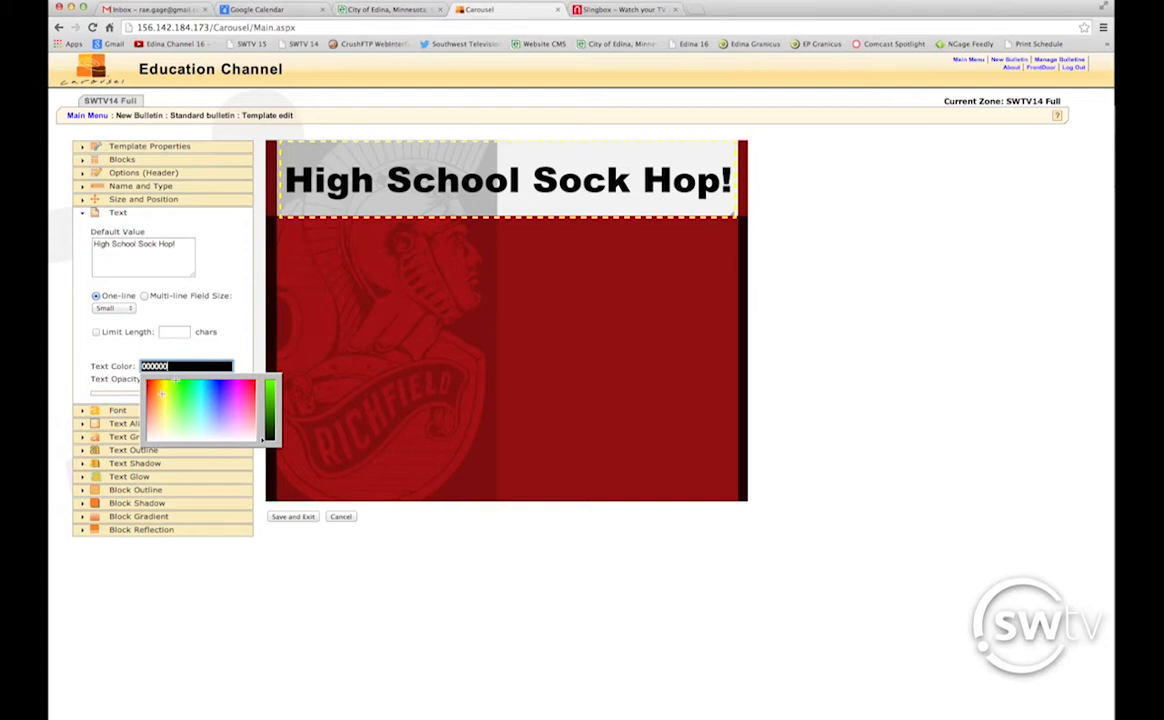
Set the header text colour to dark red 4A1007 using a red hue and darker brightness.
left_click(149, 386)
left_click_drag(263, 443, 266, 427)
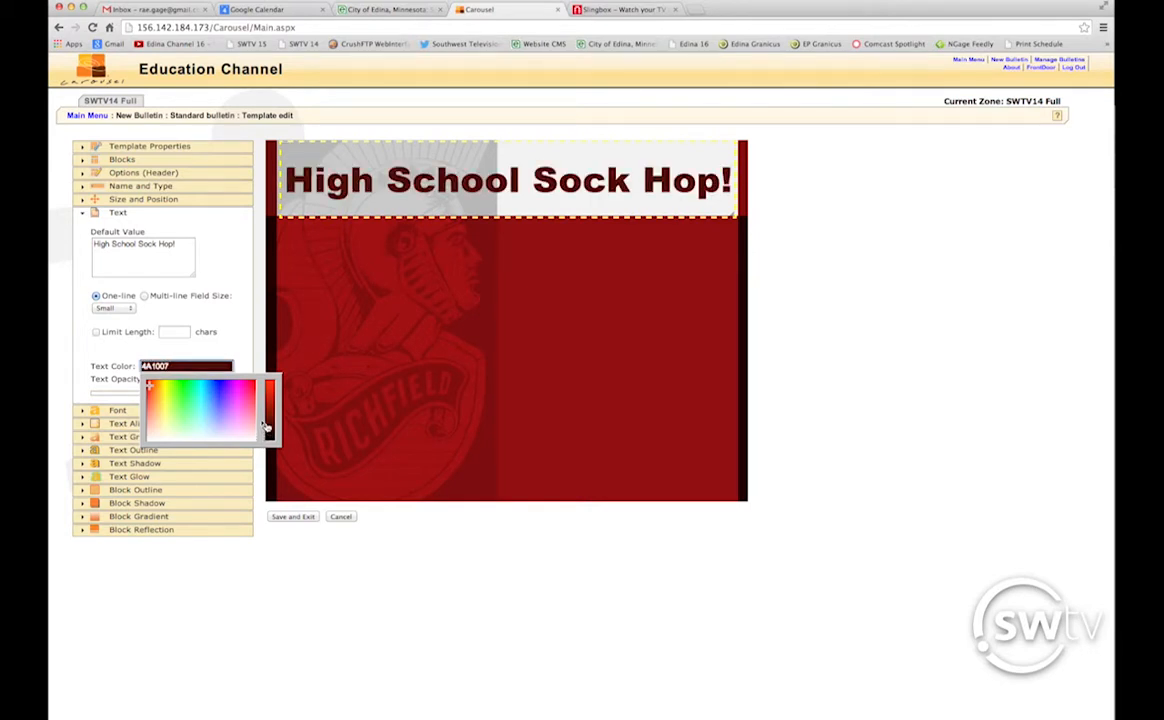
left_click(231, 352)
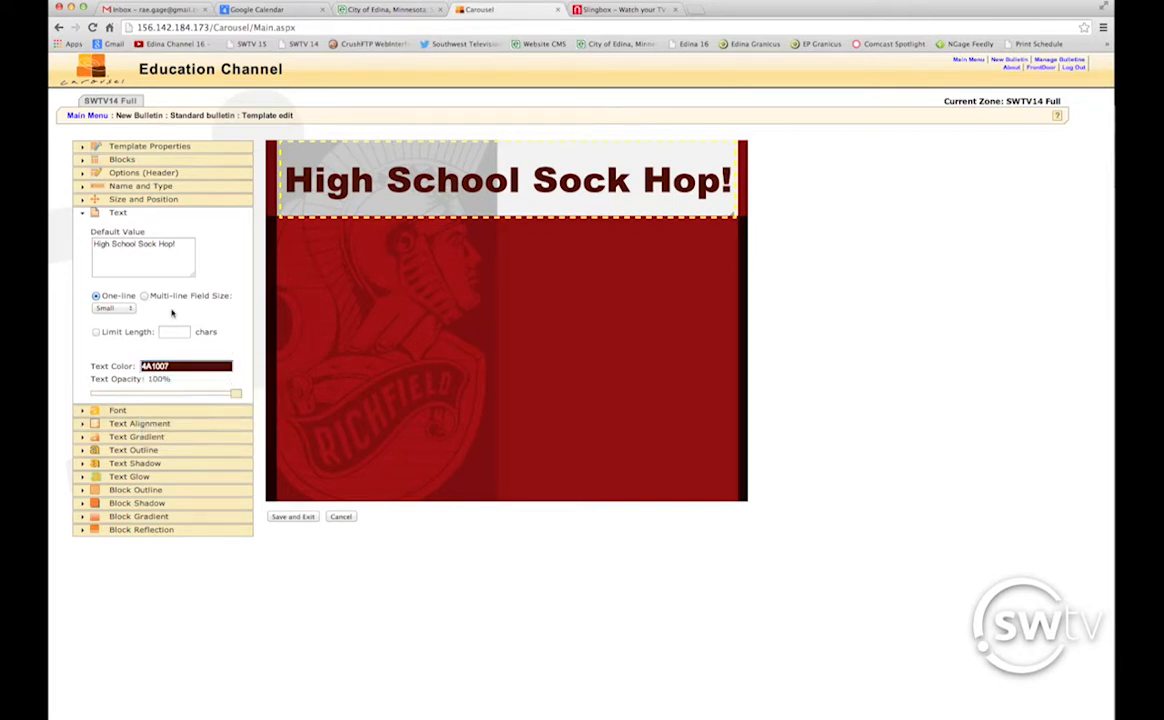
left_click(158, 158)
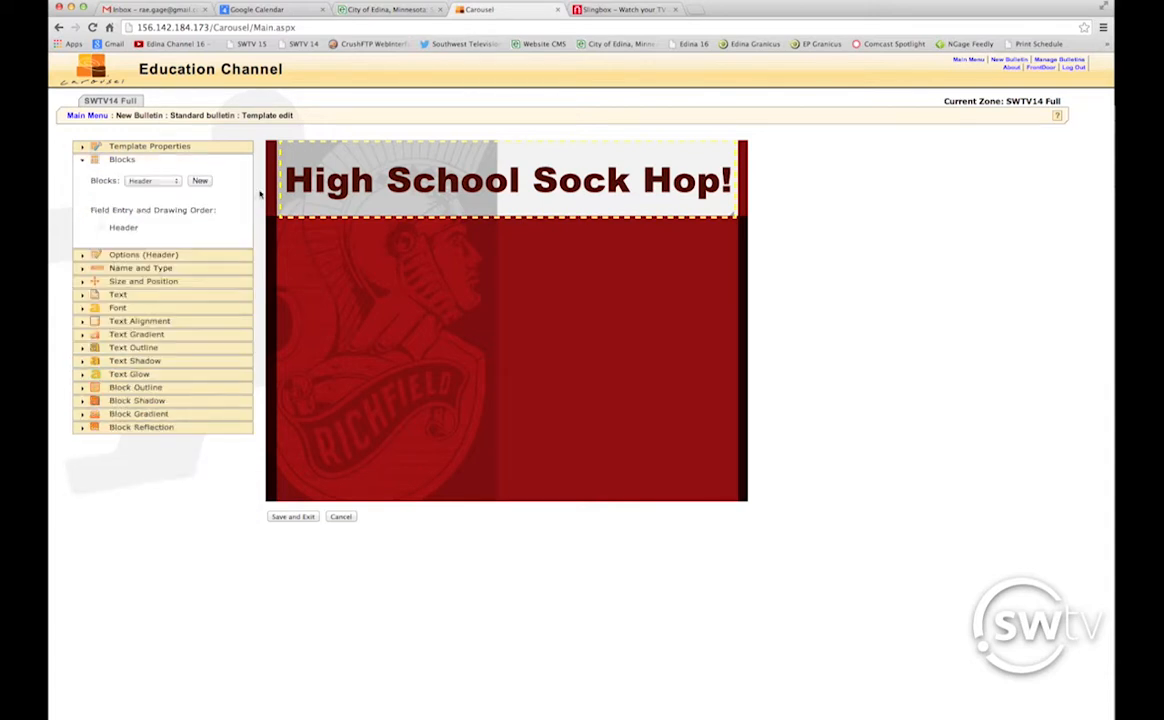
Add a second New Block below the header and stretch it to about 752 px wide.
left_click(200, 181)
left_click_drag(342, 244, 370, 315)
left_click_drag(521, 309, 737, 310)
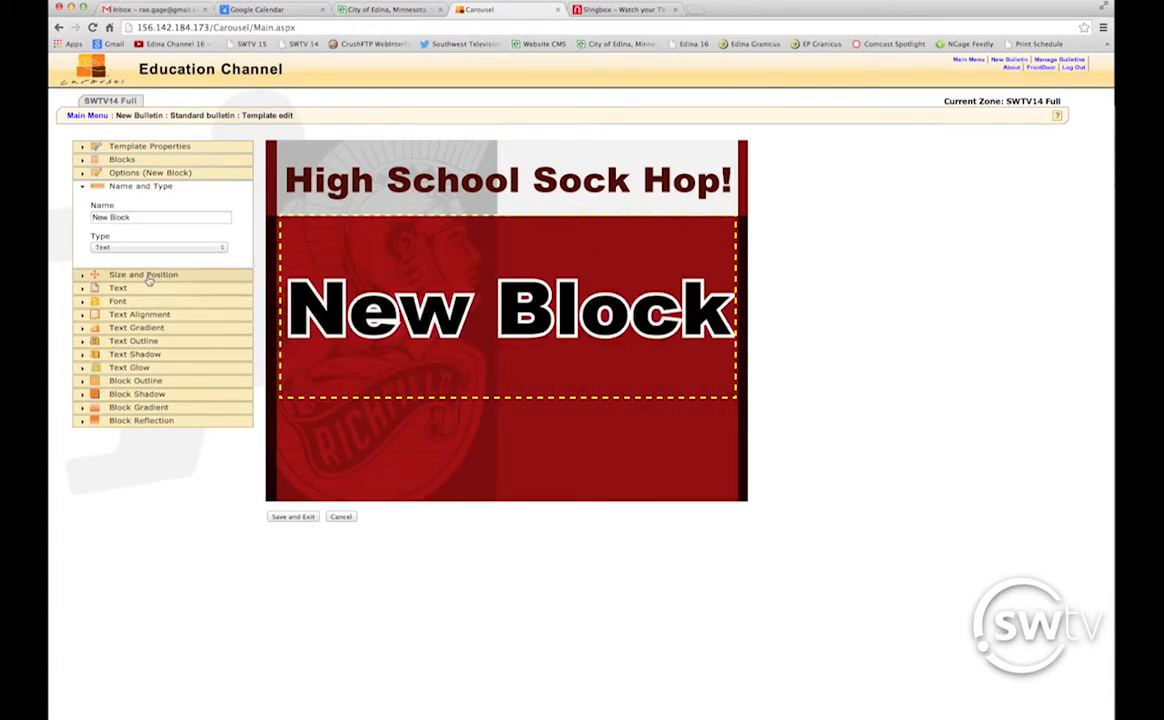
left_click(146, 276)
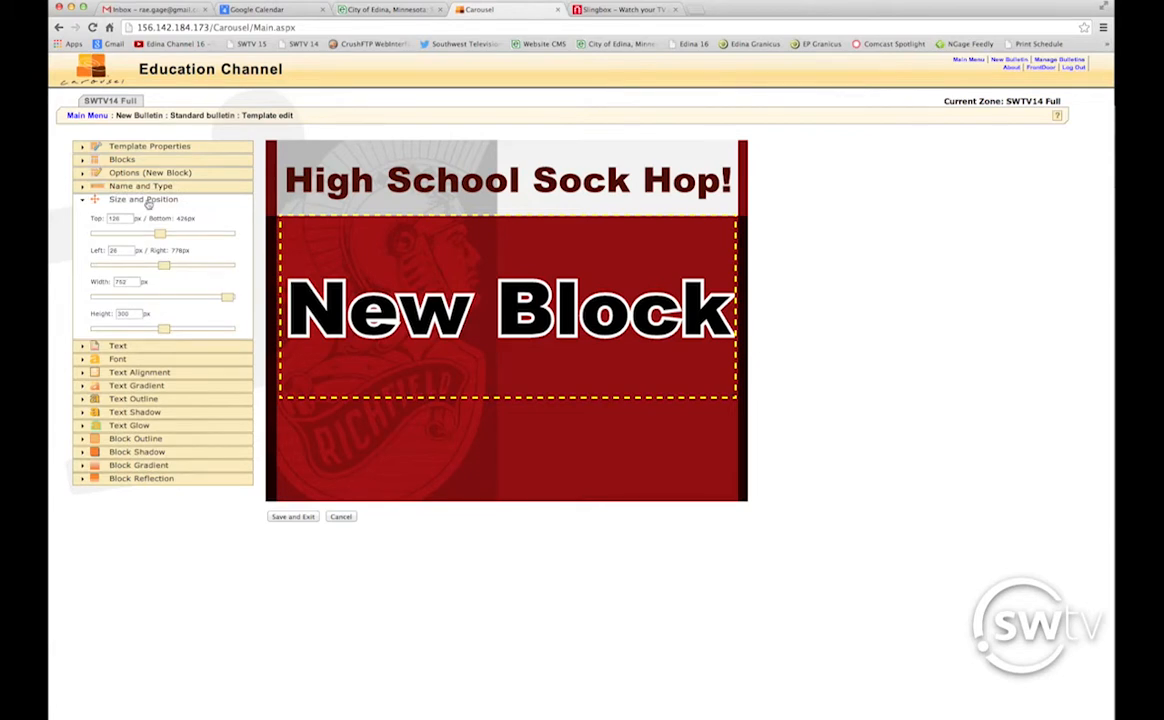
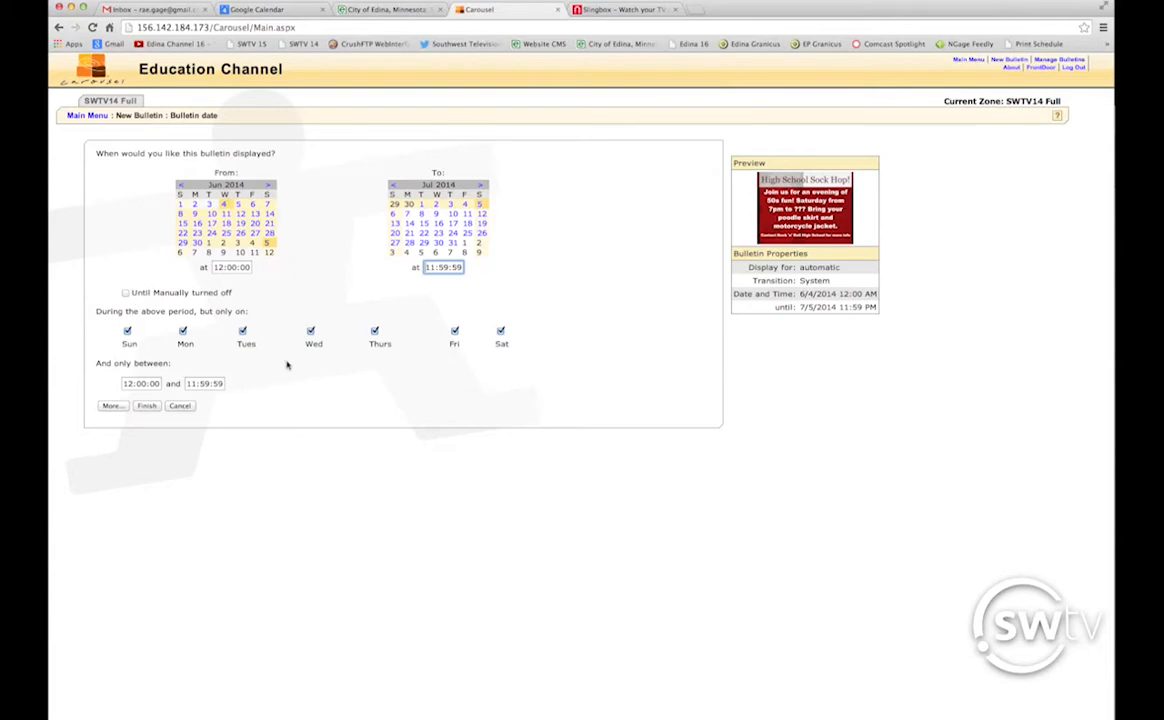
Show the Sock Hop bulletin for a fixed 10 seconds with background audio fade left at No.
left_click(111, 406)
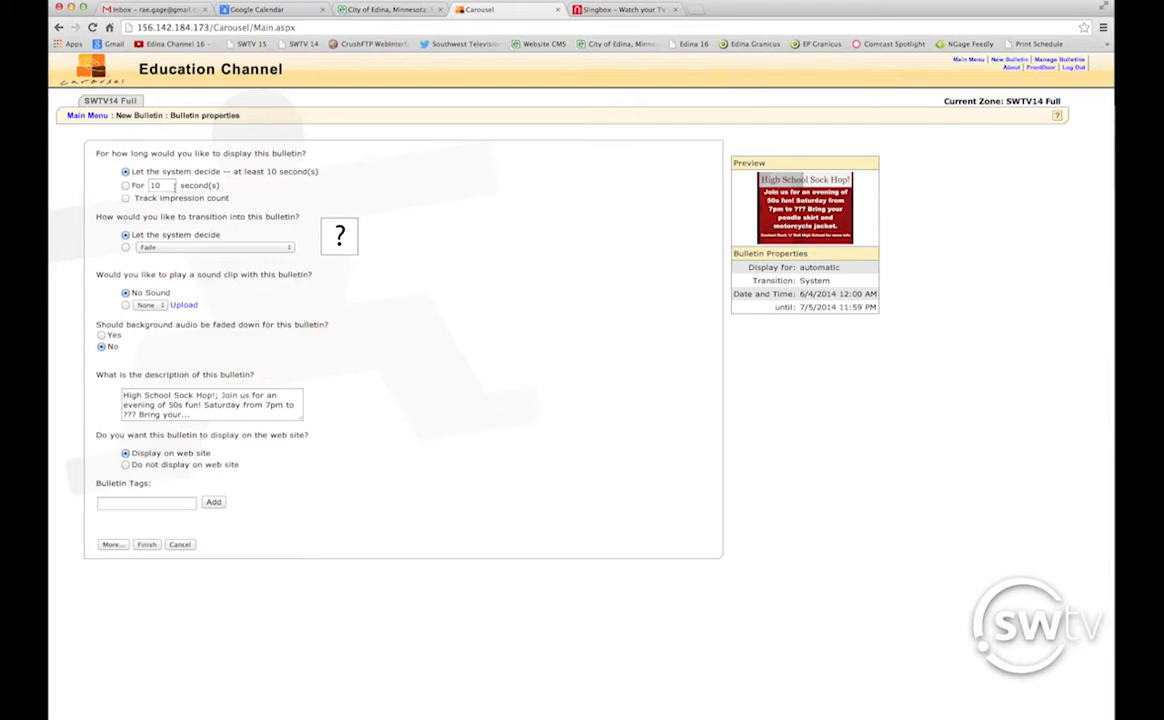
left_click(139, 186)
left_click(125, 186)
left_click_drag(105, 325, 348, 329)
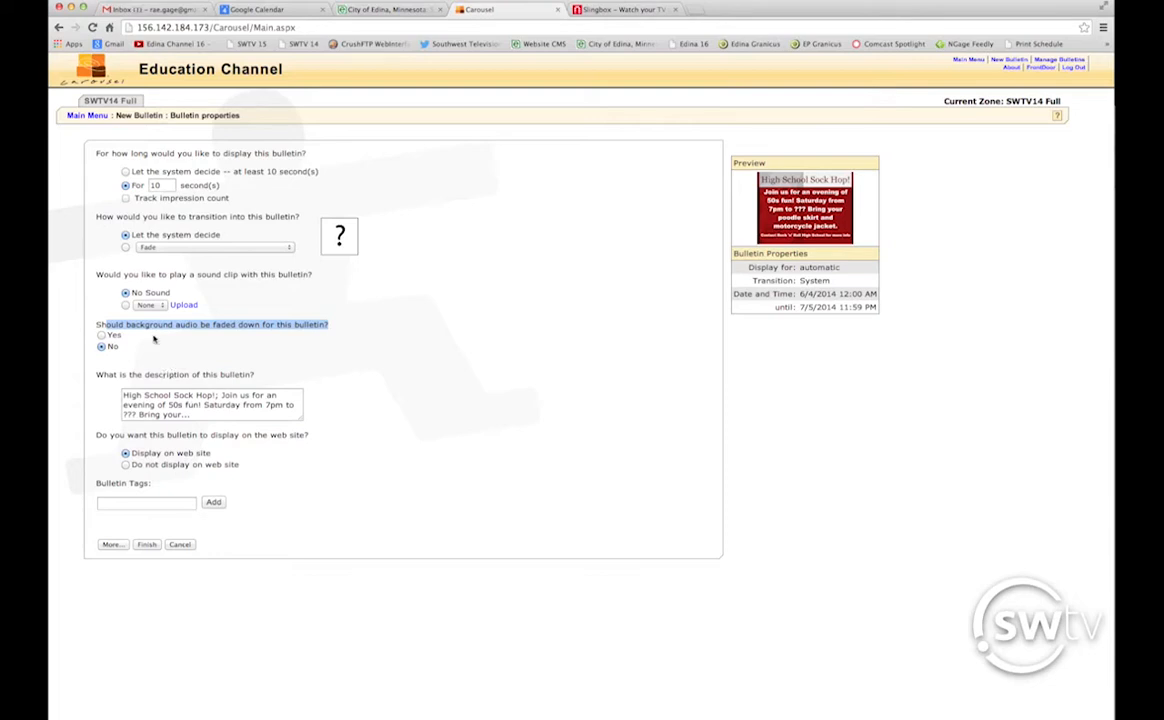
left_click(101, 336)
left_click(101, 346)
left_click(112, 545)
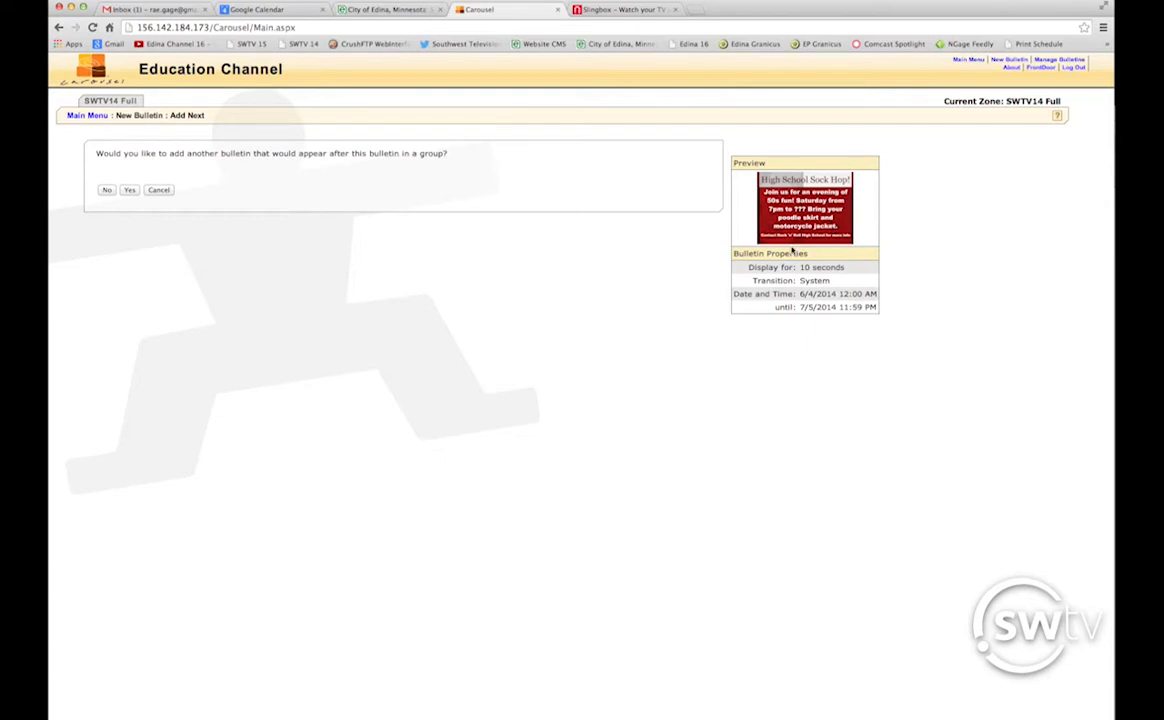
Add a second bulletin after the Sock Hop one and work through its template and schedule pages.
left_click(129, 191)
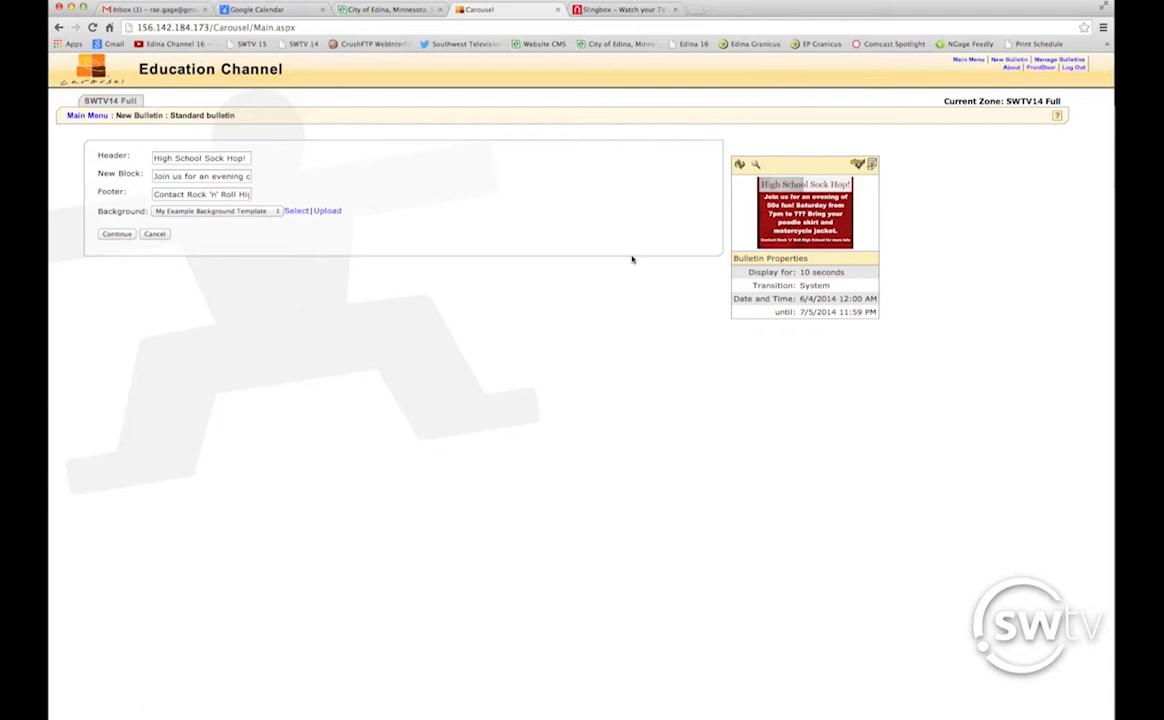
left_click(872, 167)
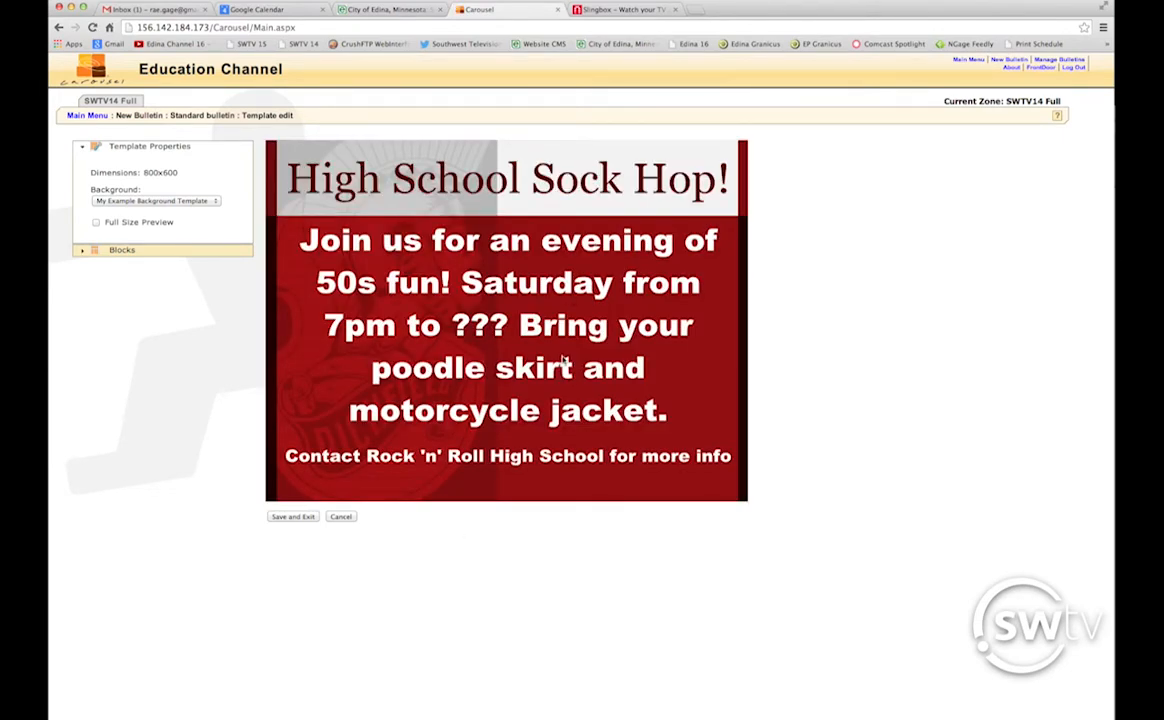
left_click(351, 518)
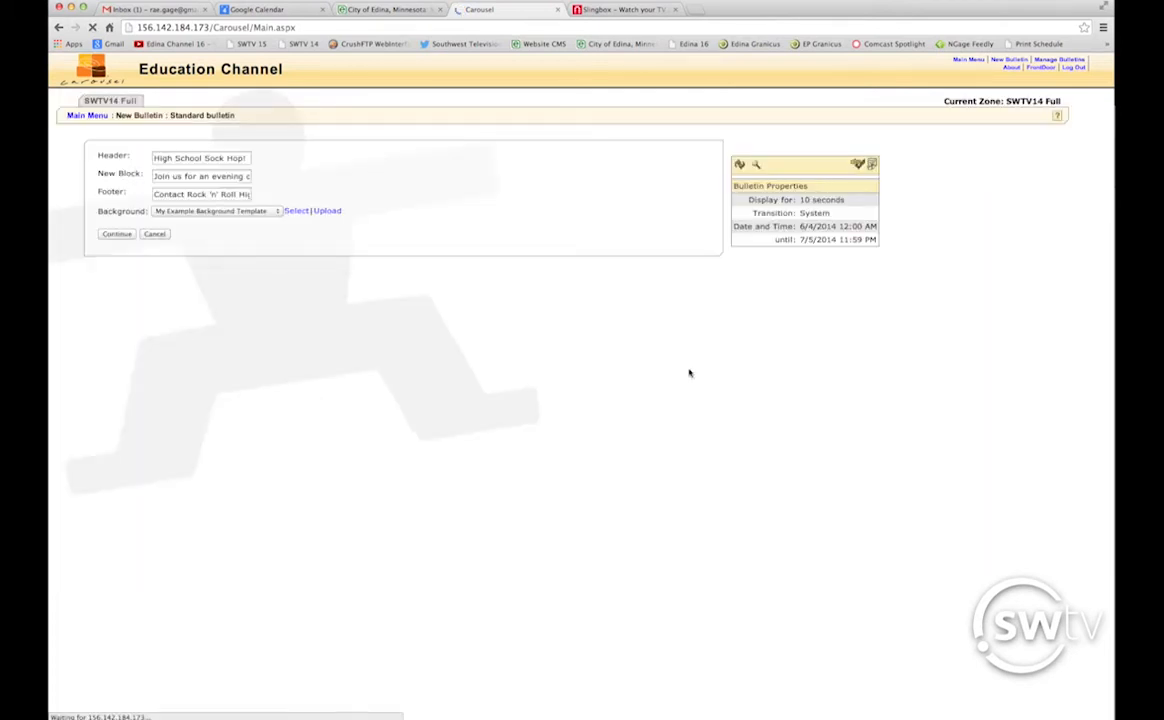
left_click(116, 233)
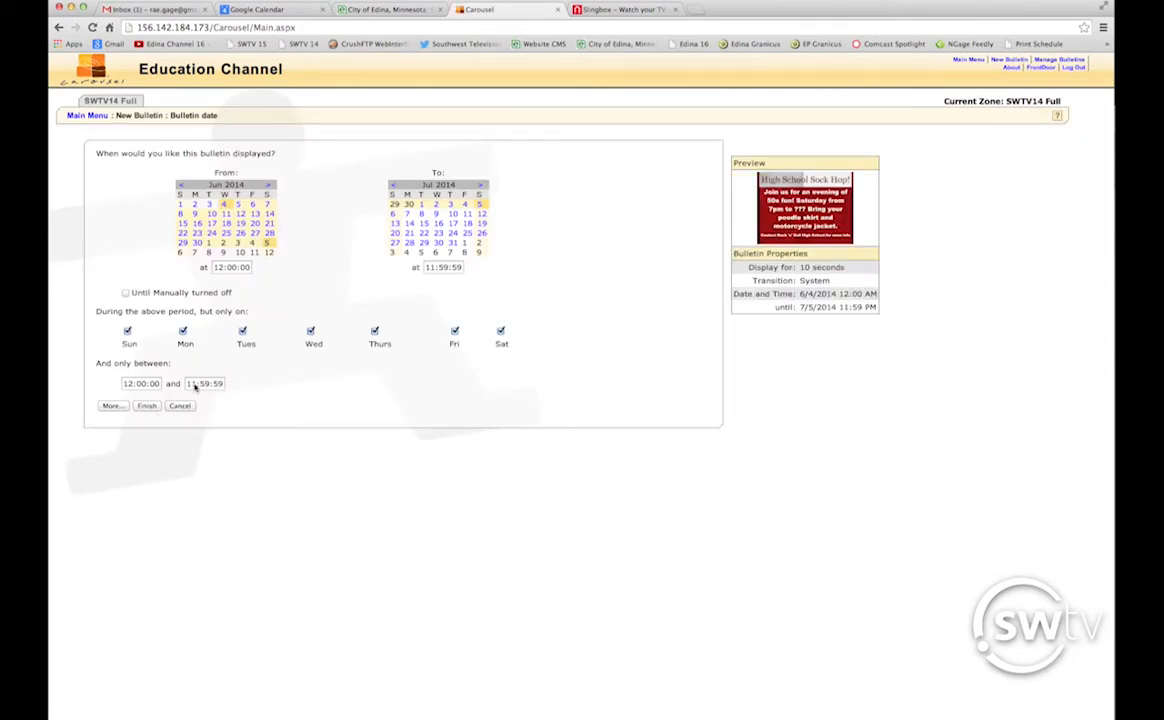
left_click(147, 407)
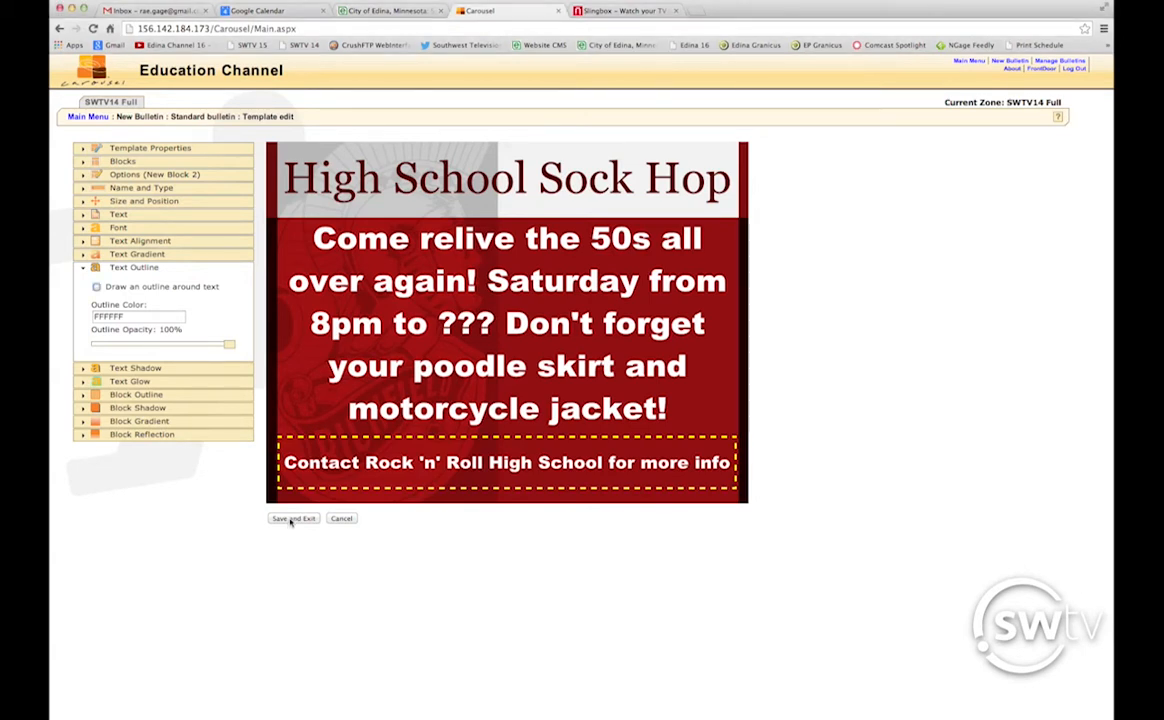
Save the second bulletin's template and advance to its every-day, until-turned-off date schedule.
left_click(291, 518)
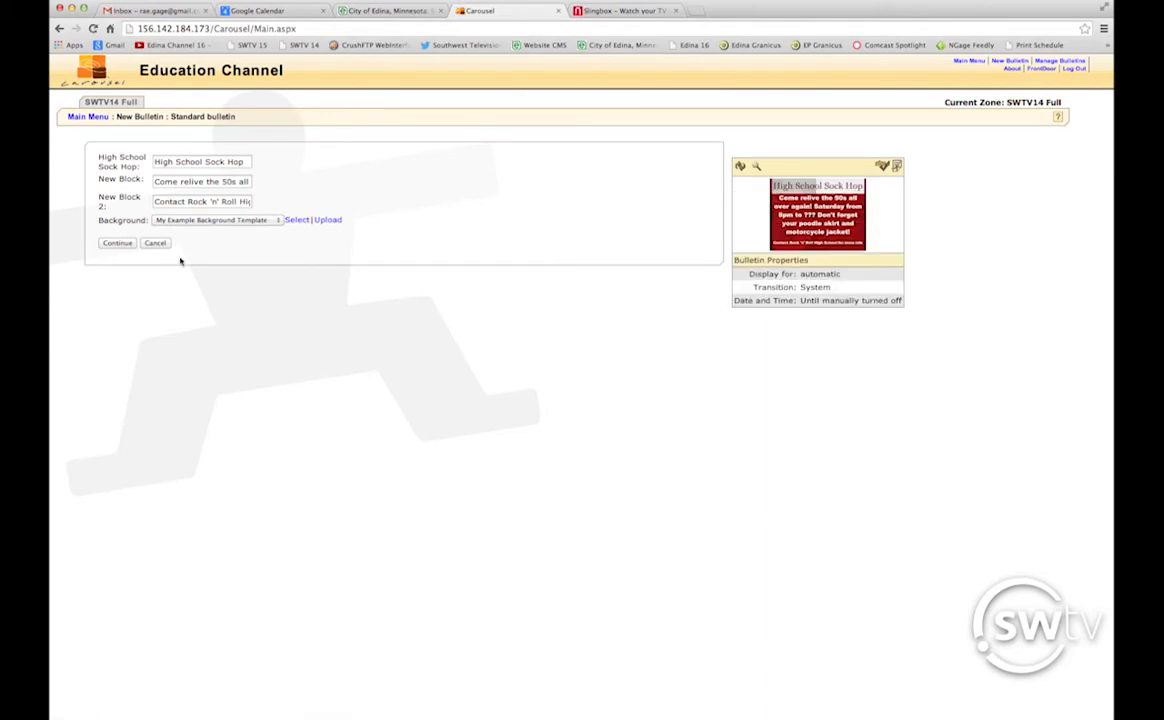
left_click(117, 243)
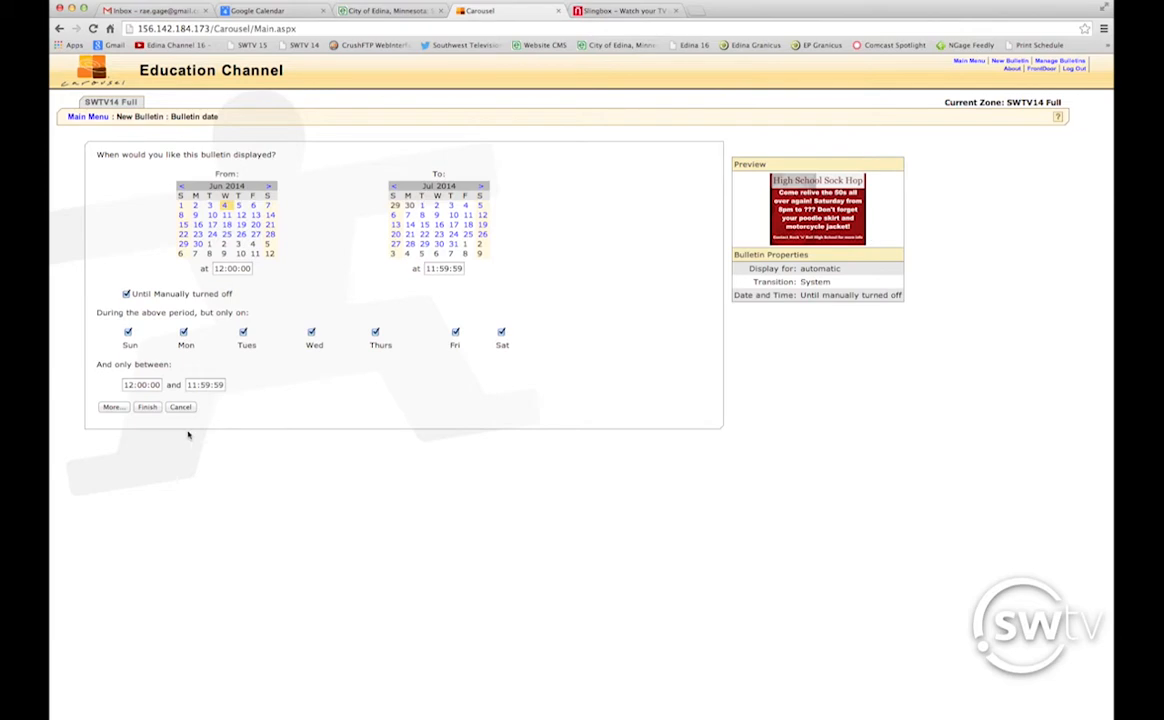
Keep the second bulletin's system-decided display and transition properties and advance to Add Next.
left_click(111, 408)
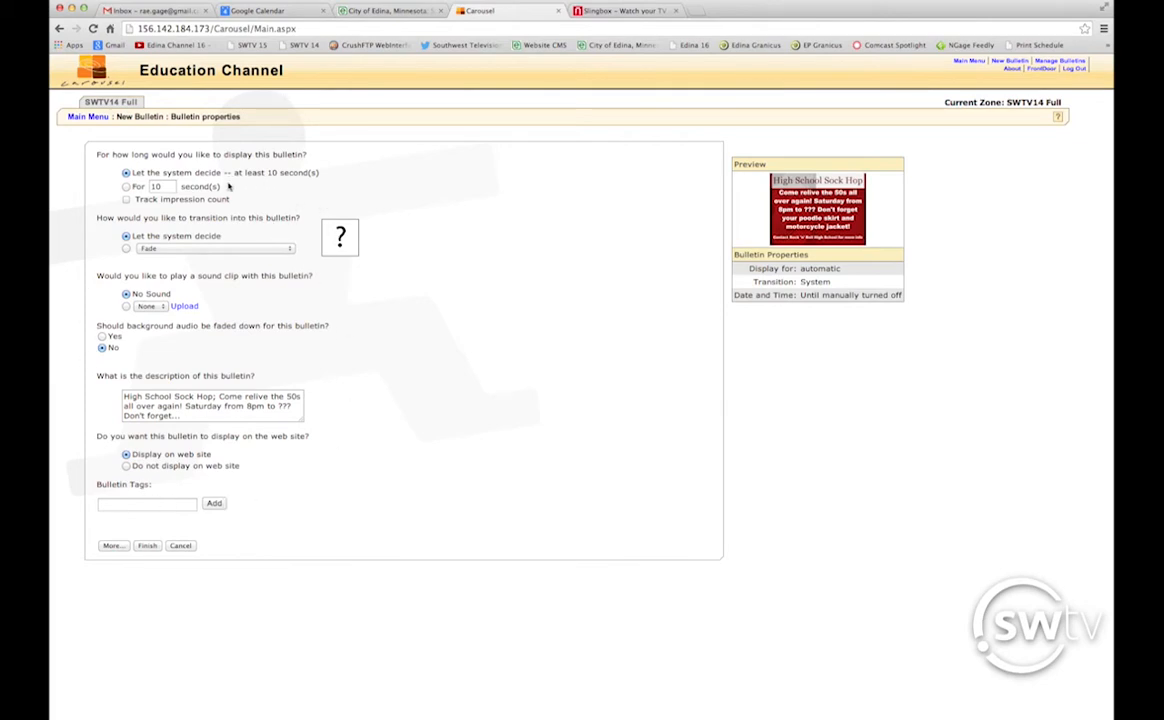
left_click(112, 546)
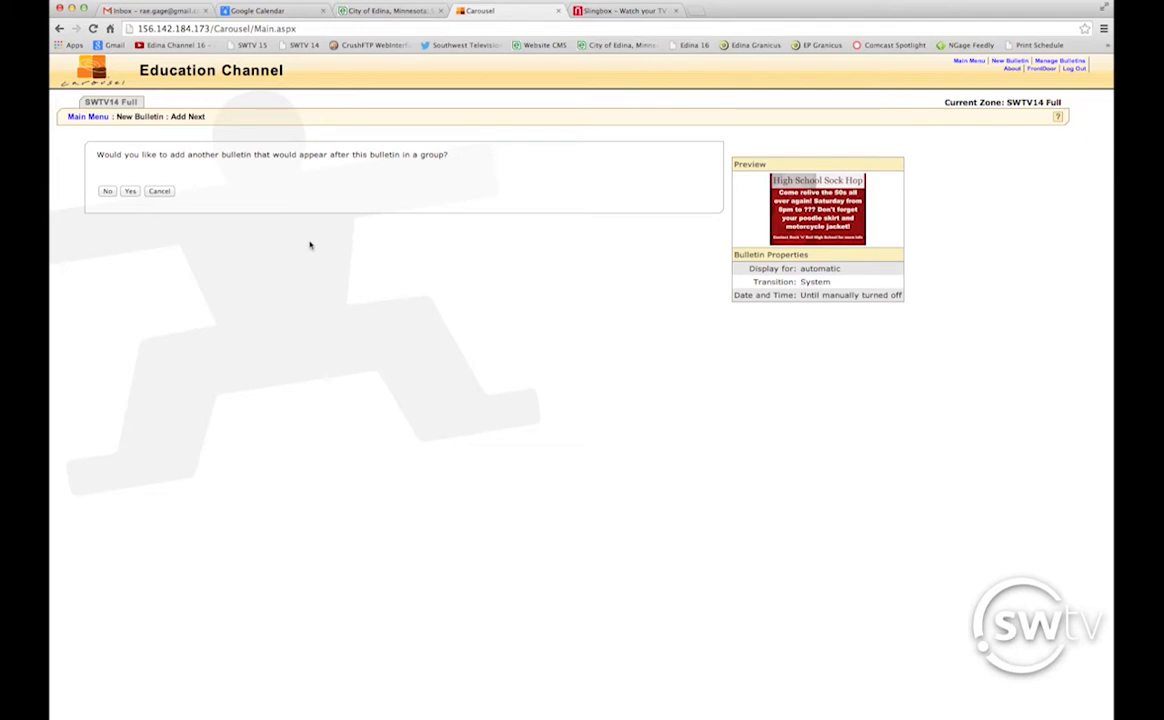
Decline grouping any further bulletins, bringing up the Bulletin confirm page.
left_click(108, 192)
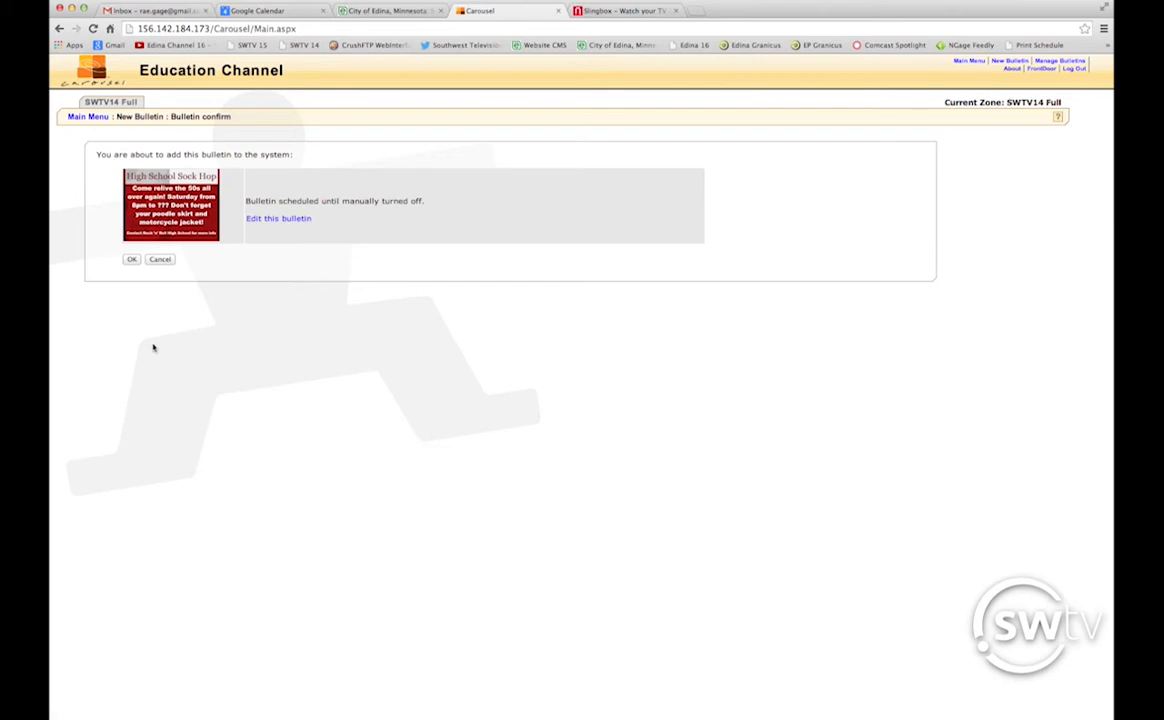
Confirm adding the Sock Hop bulletin, returning to the SWTV14 Full template list.
left_click(132, 260)
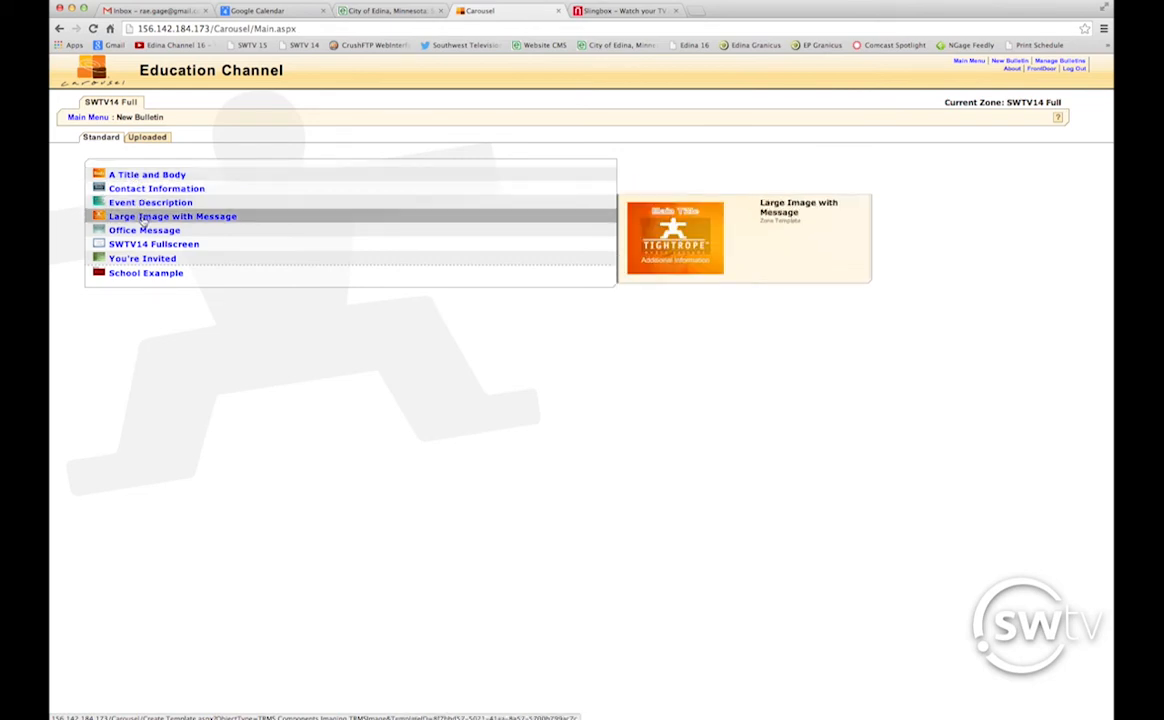
Switch the New Bulletin page to the Uploaded bulletin options.
left_click(141, 138)
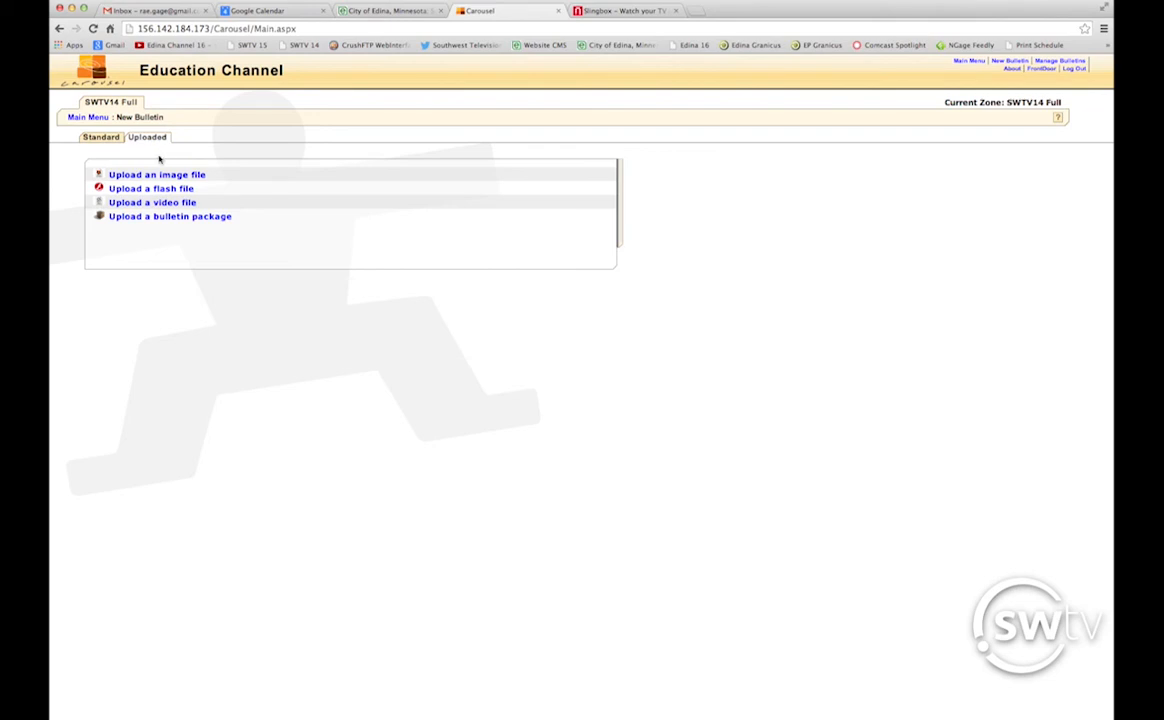
Start an image-upload bulletin using Please Stand By EXAMPLE.jpg from the Desktop.
mouse_move(170, 176)
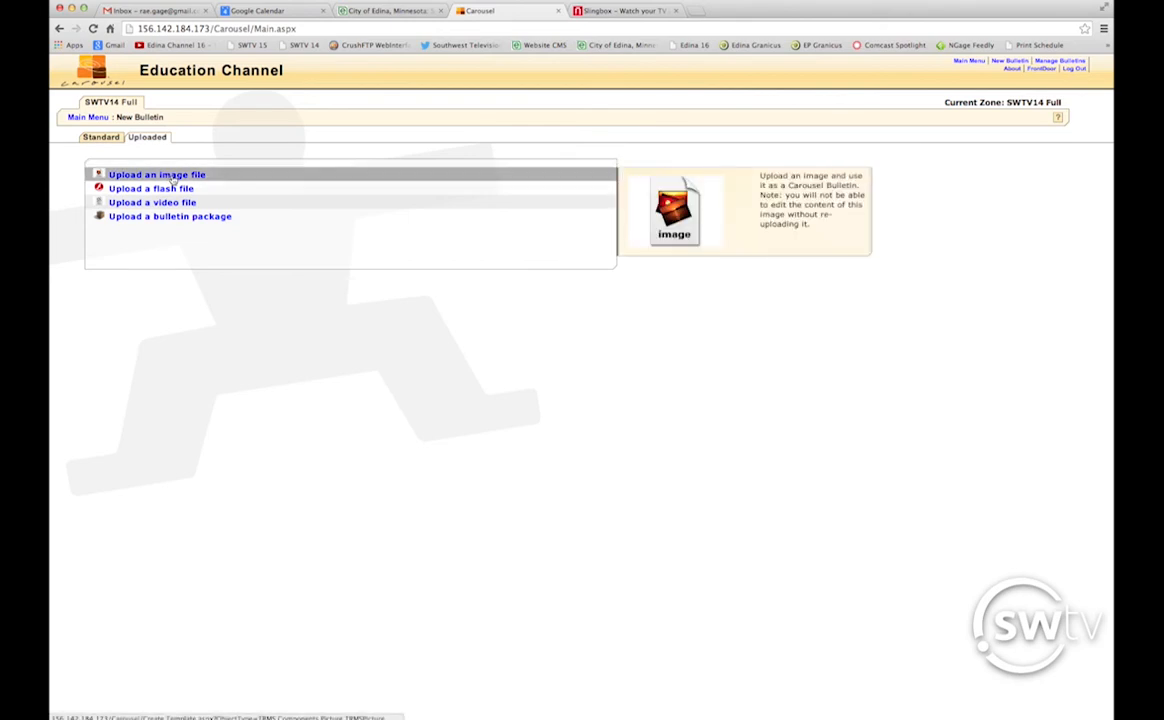
left_click(173, 178)
left_click(120, 183)
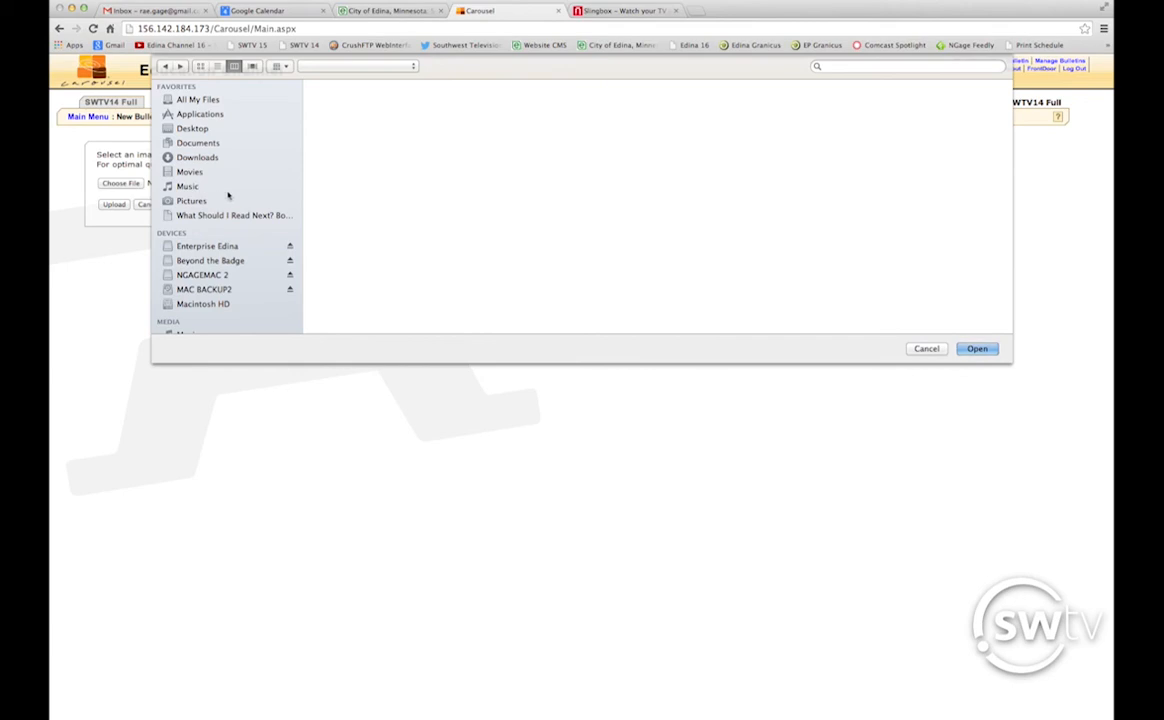
left_click(188, 129)
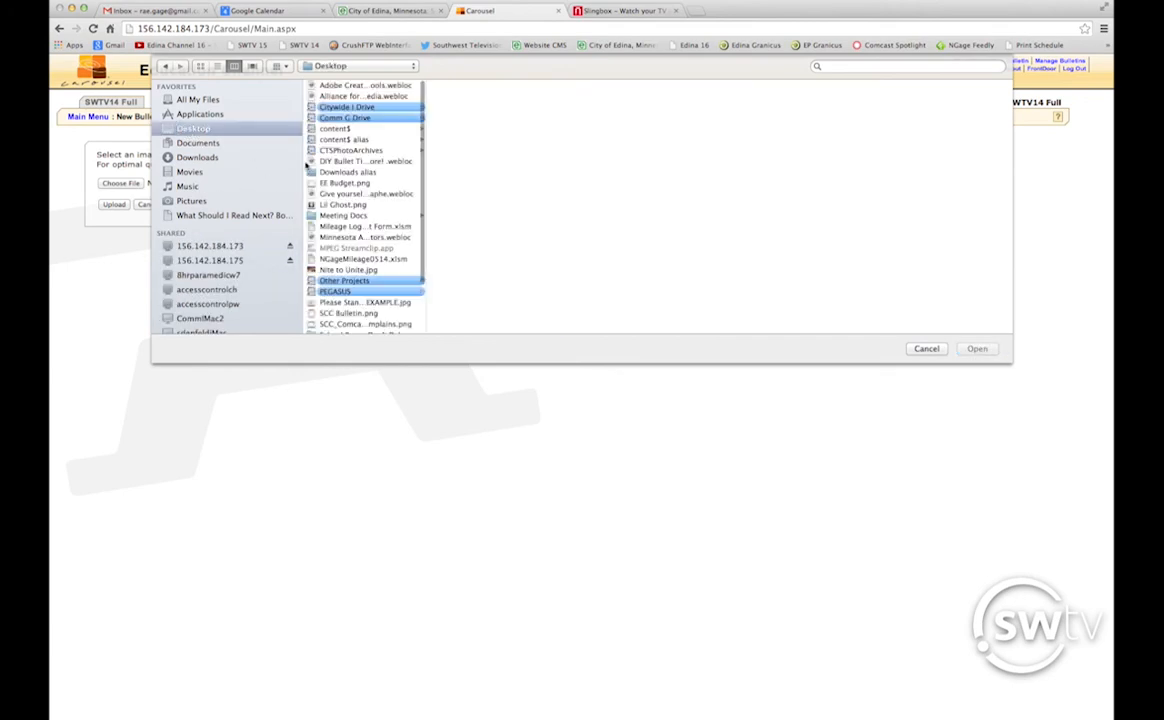
left_click_drag(428, 203, 549, 205)
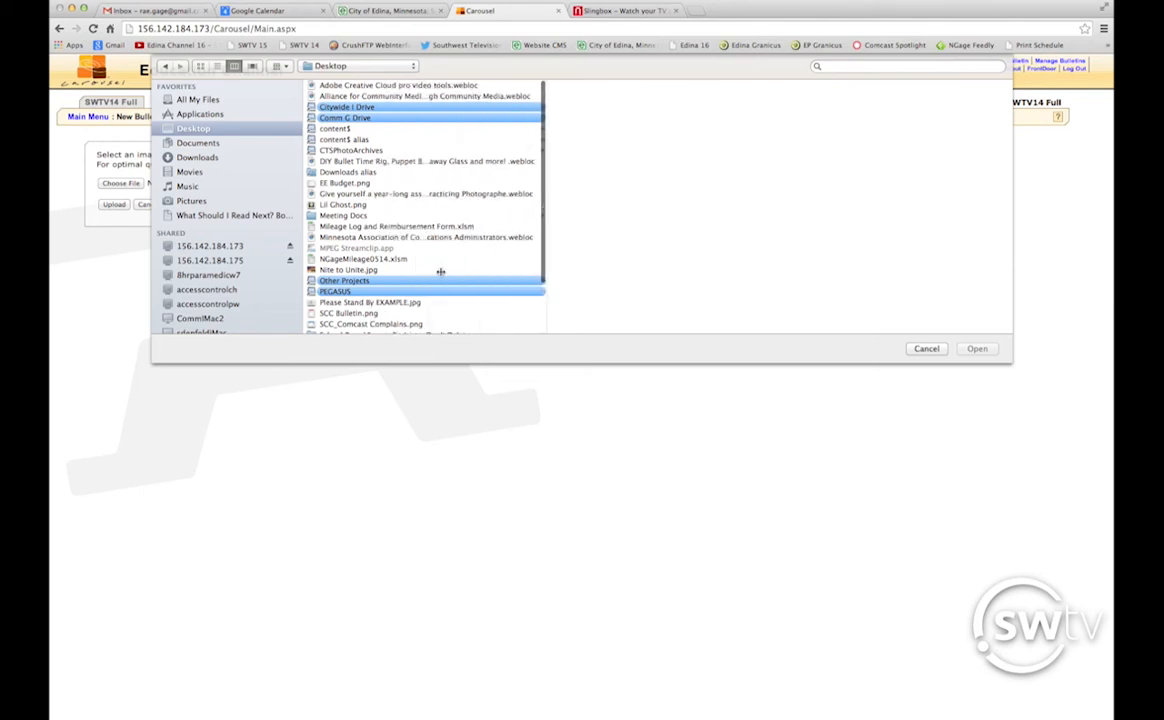
left_click(389, 304)
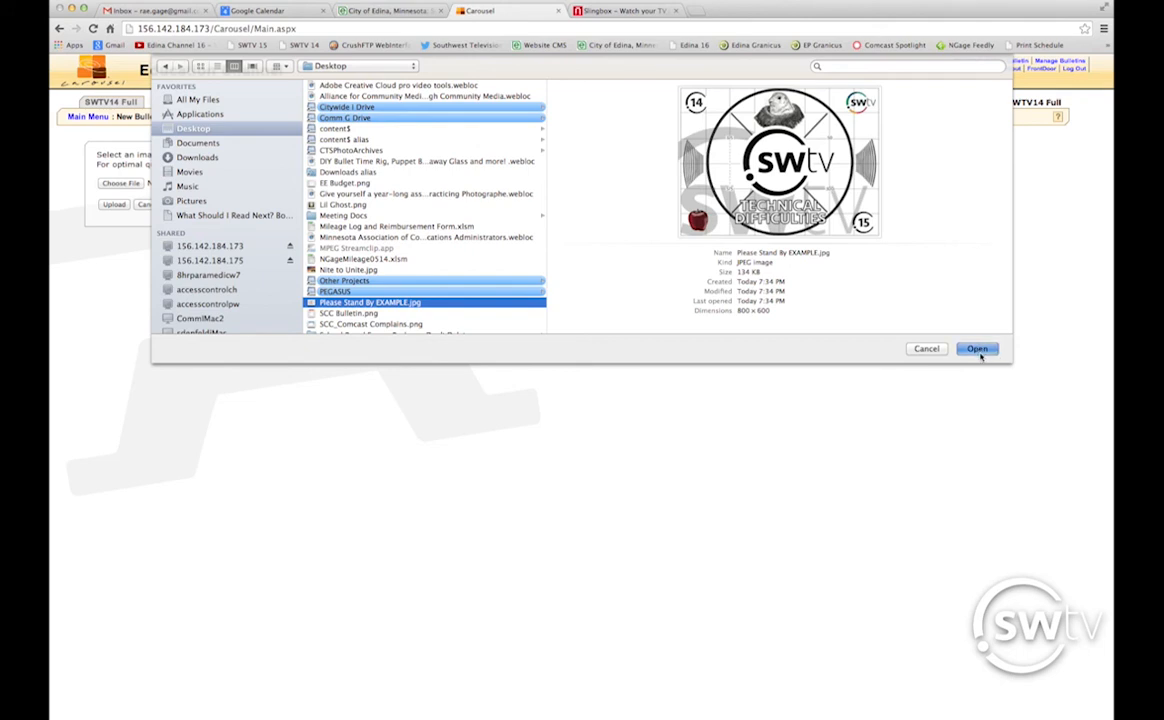
left_click(978, 350)
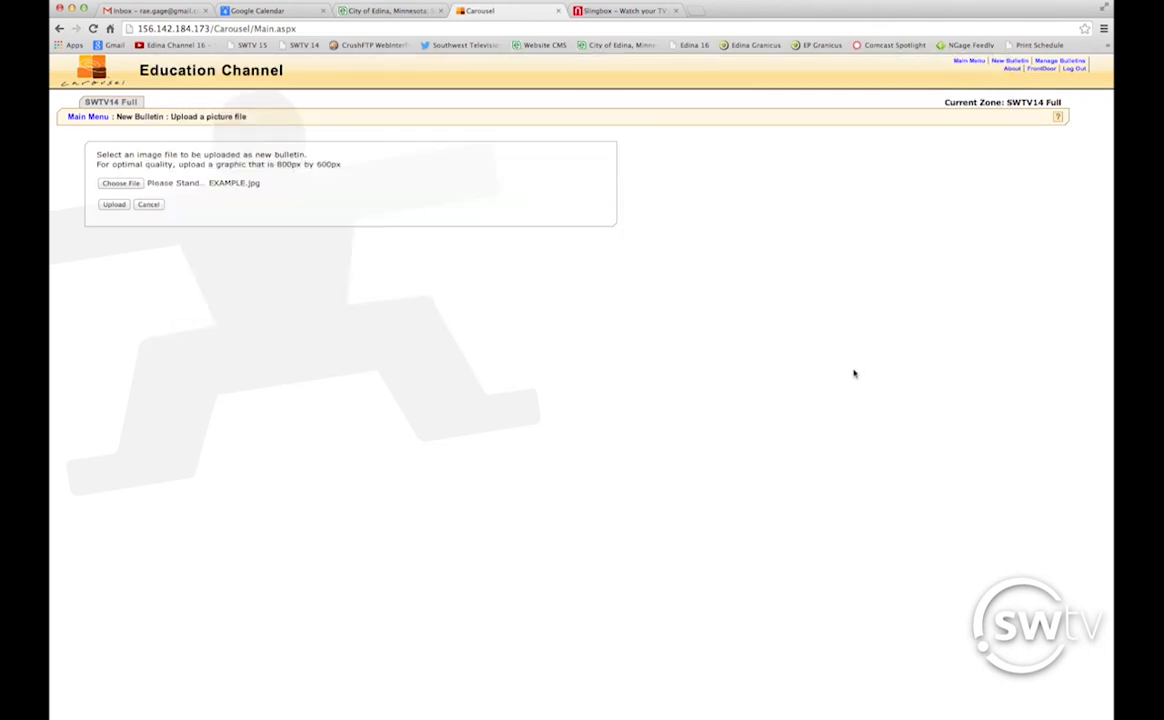
Upload the image, keep the name 'Please Stand By EXAMPLE', and move on to its date schedule.
left_click(115, 206)
left_click(117, 207)
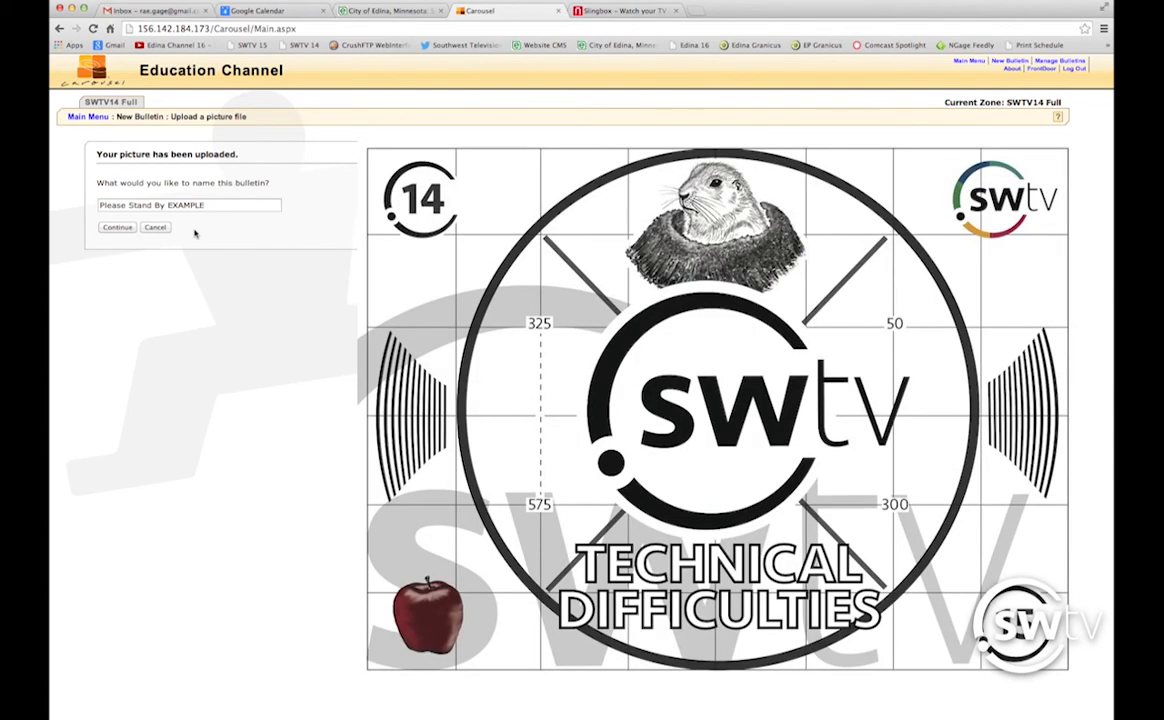
triple_click(229, 205)
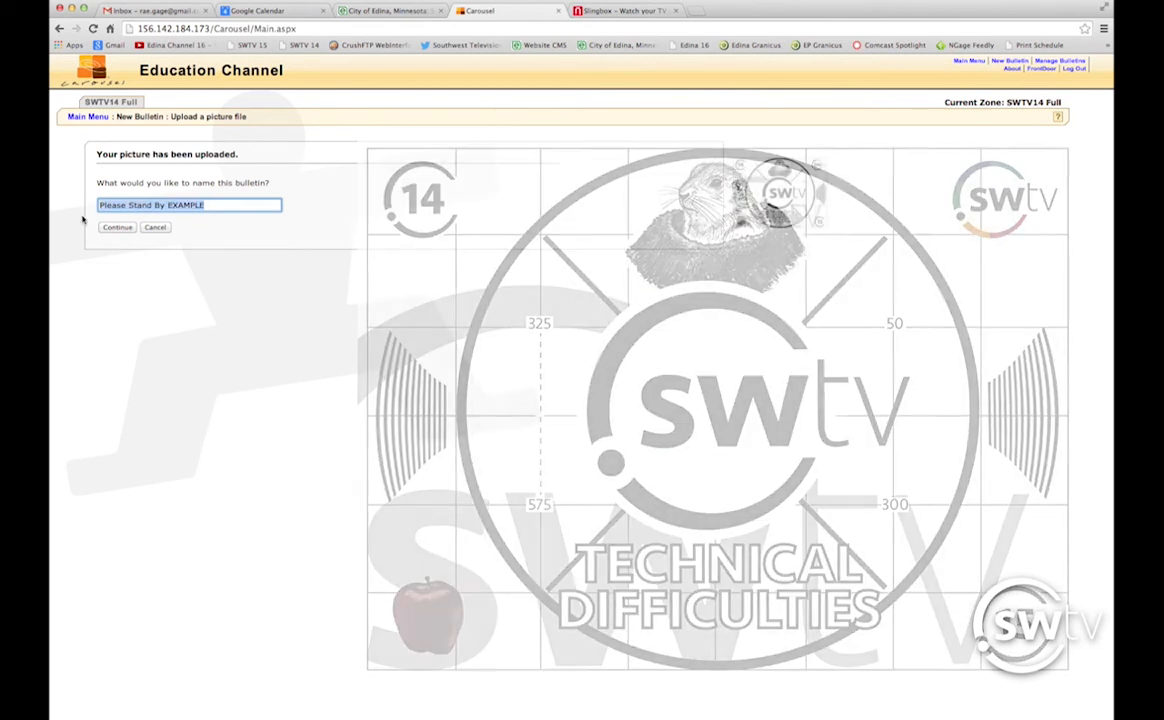
left_click(117, 227)
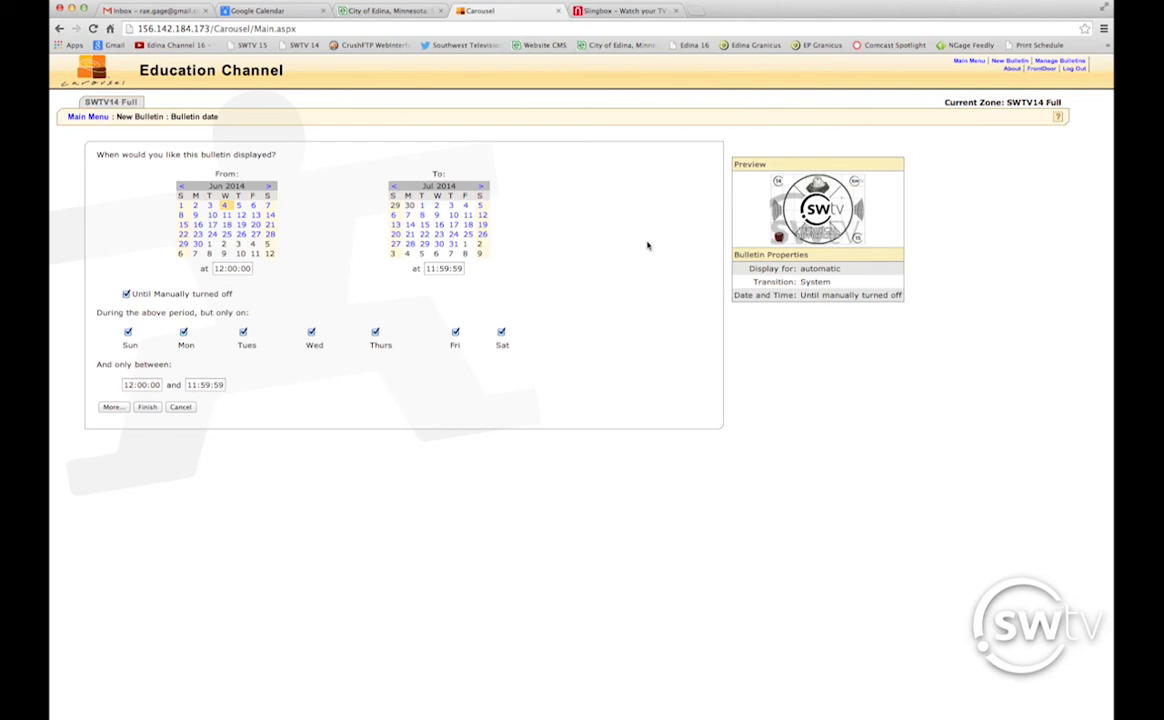
Finish the until-manually-turned-off schedule and confirm adding the Please Stand By EXAMPLE bulletin.
left_click(148, 407)
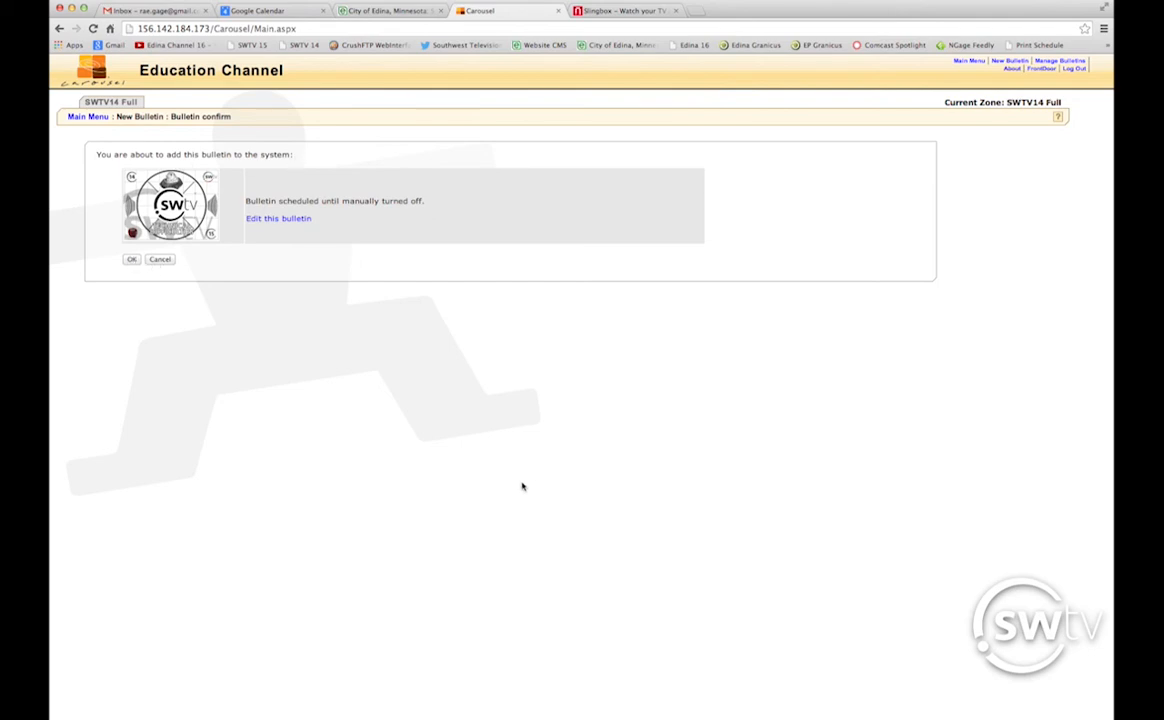
left_click(130, 259)
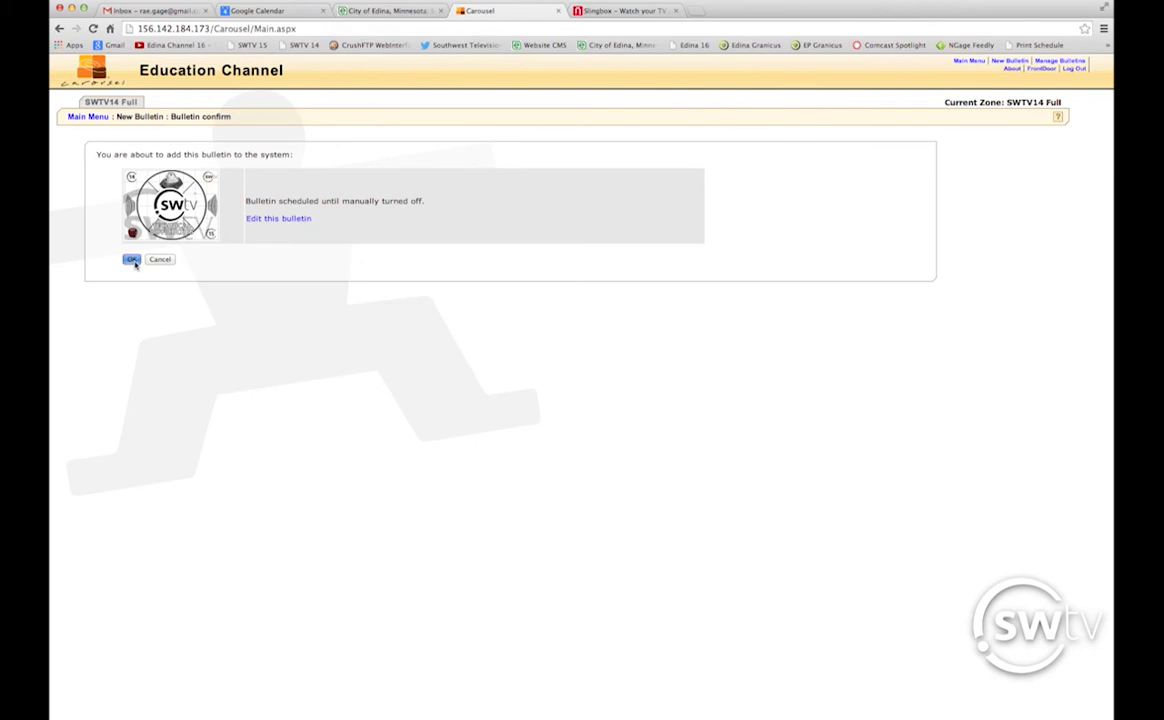